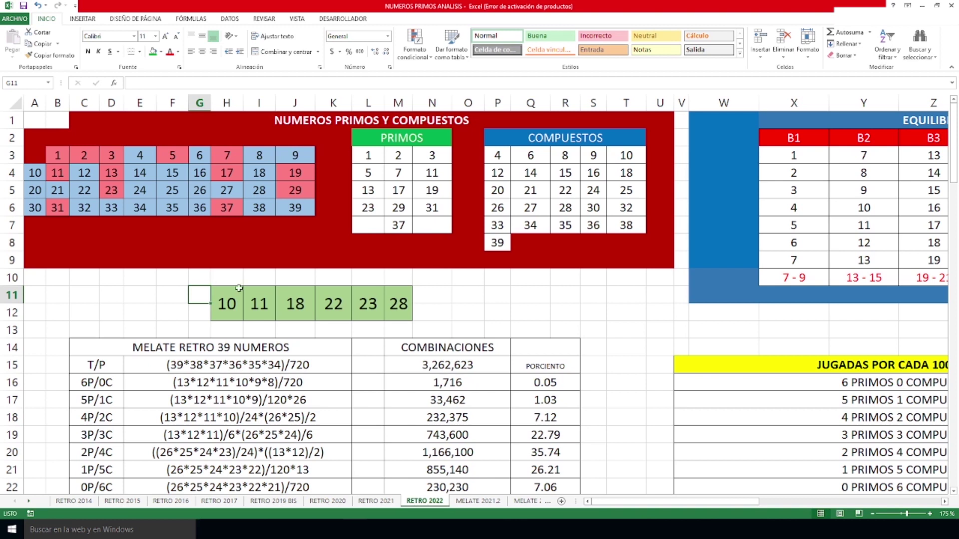
Review the drawn numbers one by one in the green result cells above the MELATE RETRO 39 NUMEROS table
drag(607, 508, 498, 501)
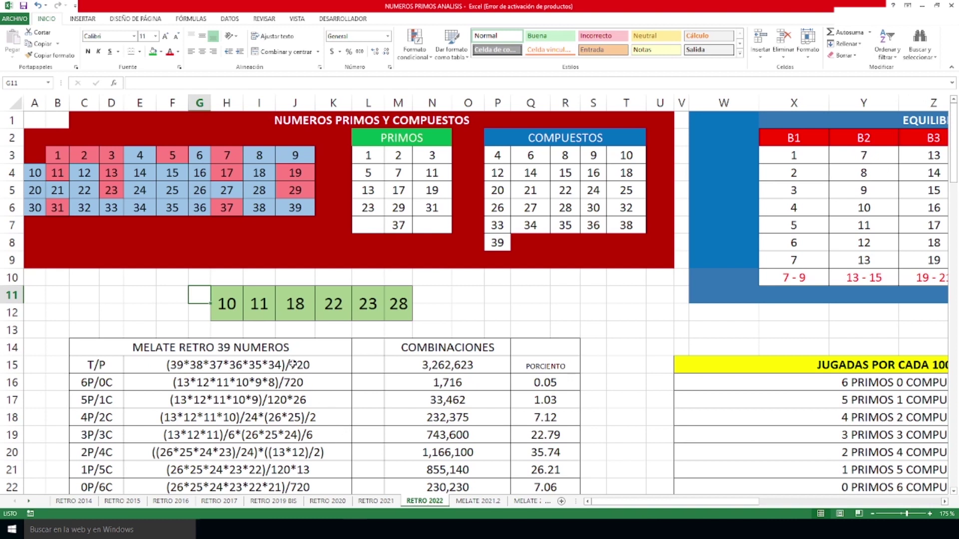
click(232, 305)
click(273, 303)
key(Right)
key(Right)
key(Right)
key(Right)
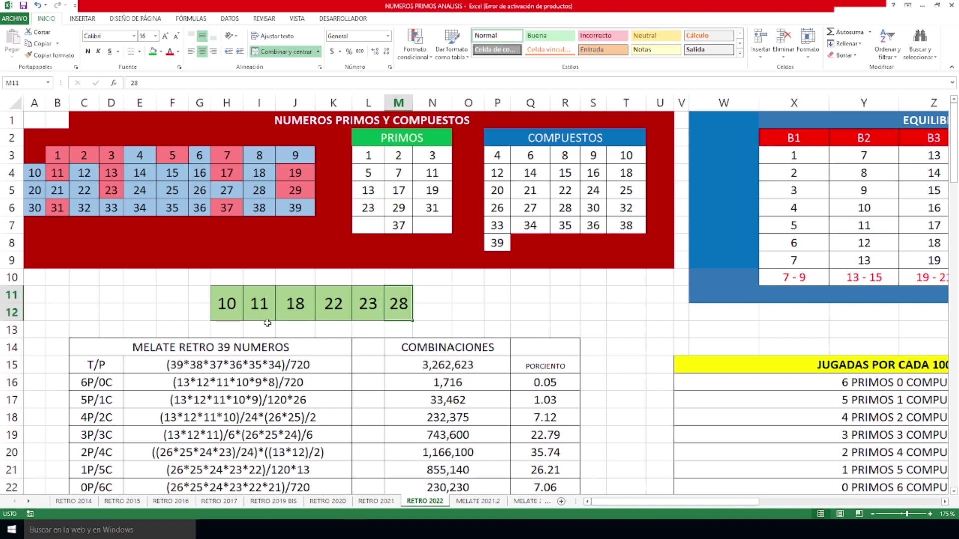
click(224, 300)
click(259, 304)
click(324, 314)
key(Right)
Check the 2p/4c column of the draw history, down to the entry for draw 1205
drag(654, 502, 834, 504)
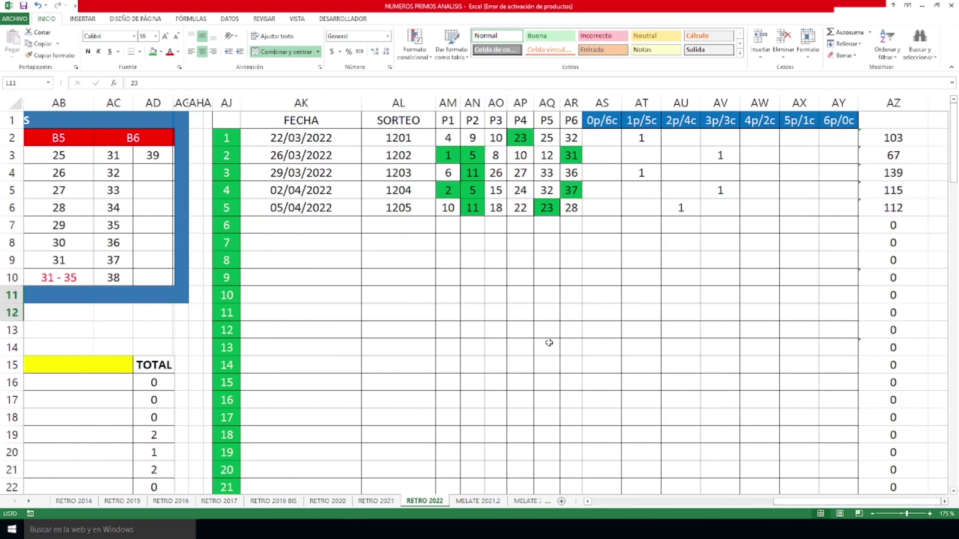
drag(682, 139, 681, 210)
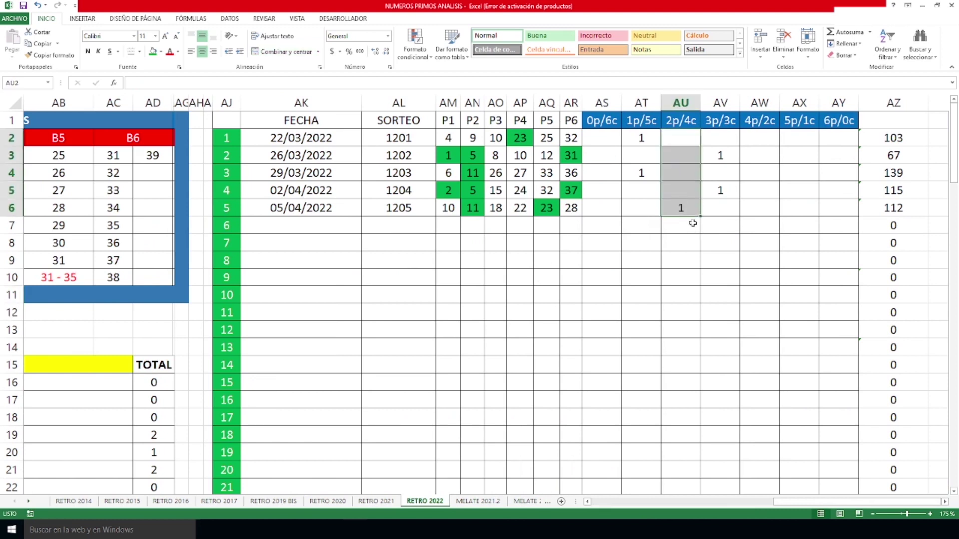
click(673, 212)
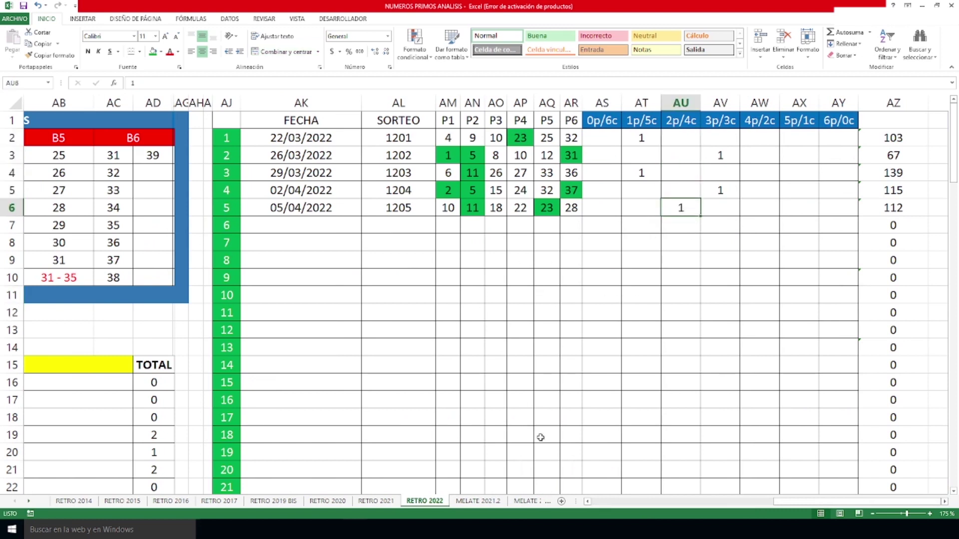
Check the total for 2 PRIMOS 4 COMPUESTOS in the JUGADAS POR CADA 100 SORTEOS table
mouse_move(799, 502)
mouse_down()
mouse_move(619, 504)
mouse_move(791, 487)
mouse_up()
scroll(434, 278, down, 3)
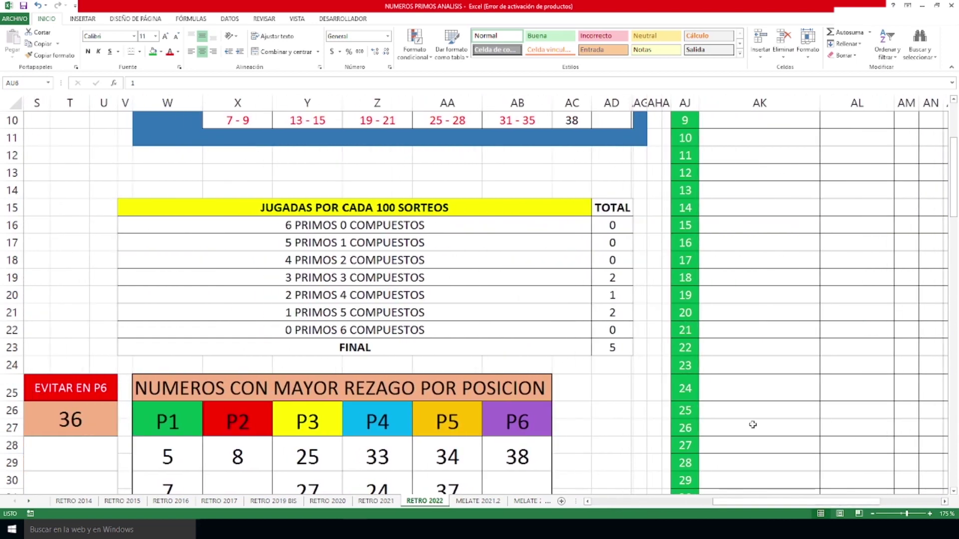
scroll(753, 425, up, 1)
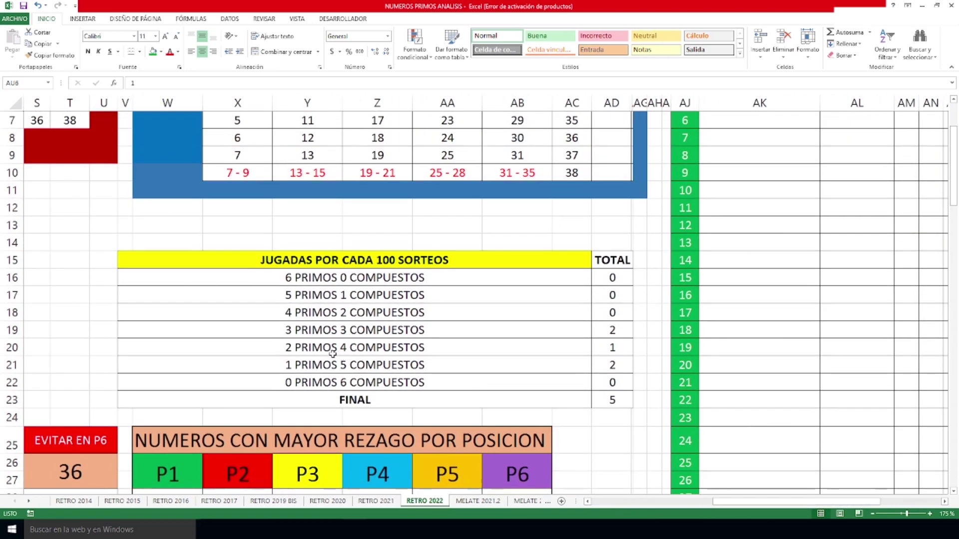
click(626, 348)
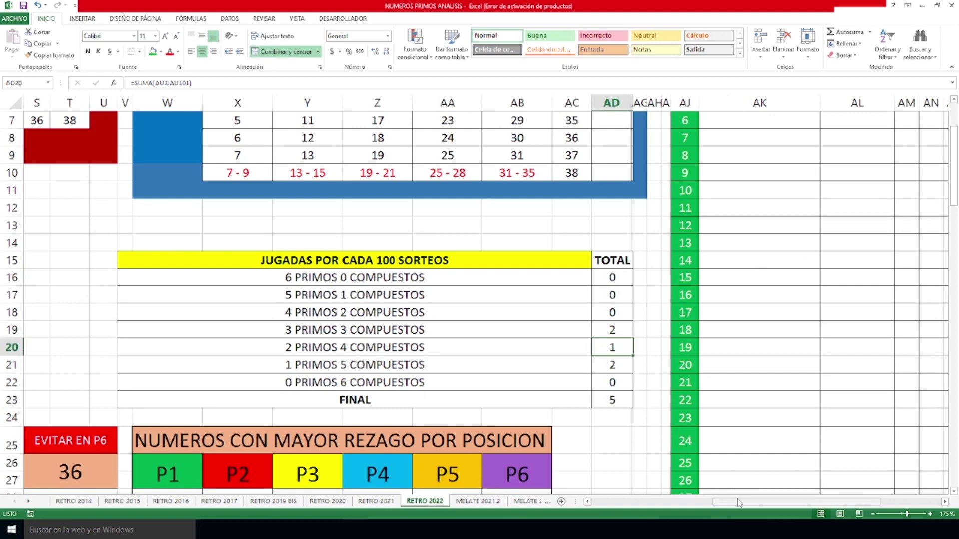
Check the blue-highlighted numbers under EVITAR EN P3 and EVITAR EN P4, and view the NUMEROS CON MAYOR REZAGO POR POSICION table
drag(744, 506, 623, 505)
scroll(554, 344, down, 4)
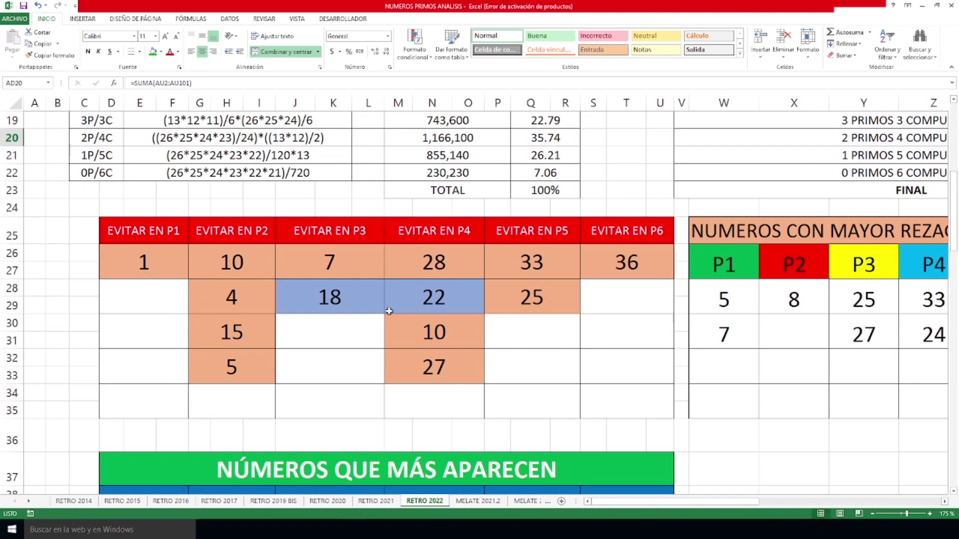
click(340, 296)
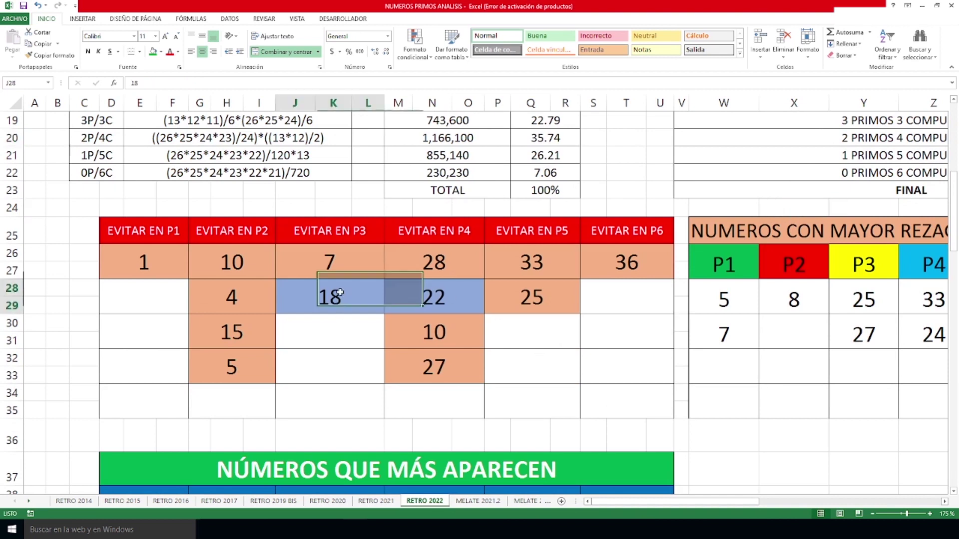
click(431, 300)
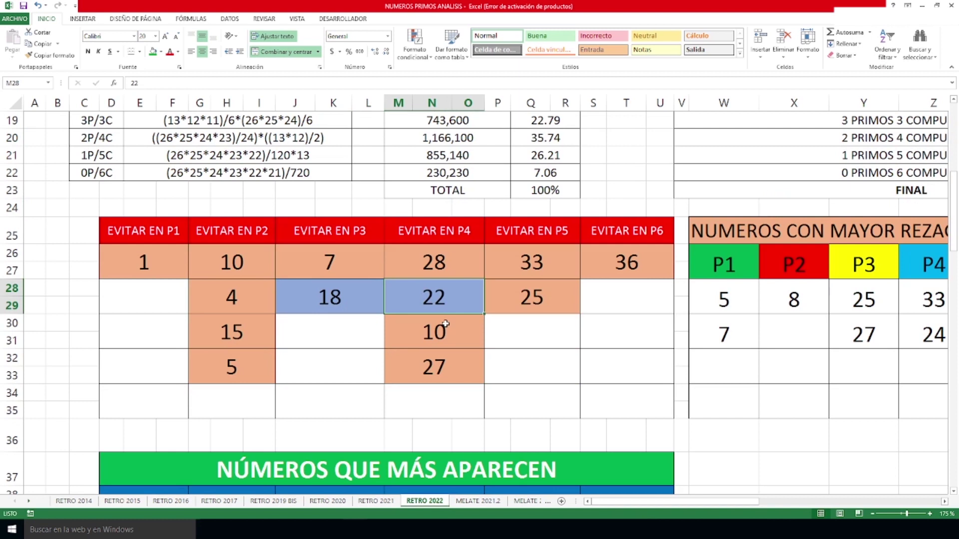
drag(621, 501, 684, 504)
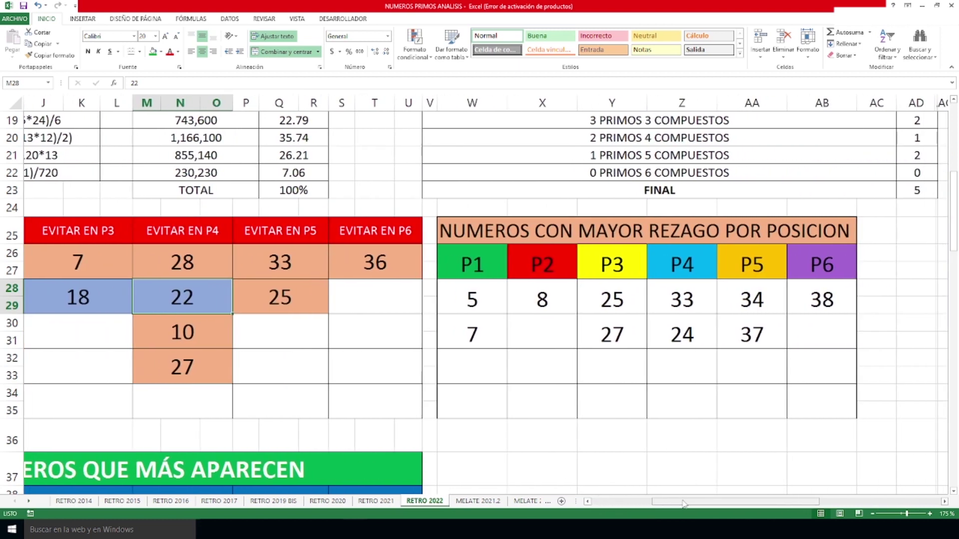
Review the NÚMEROS QUE MÁS APARECEN table and inspect each highlighted number in the NÚMEROS COMBINABLES table
drag(724, 503, 662, 508)
scroll(609, 367, down, 4)
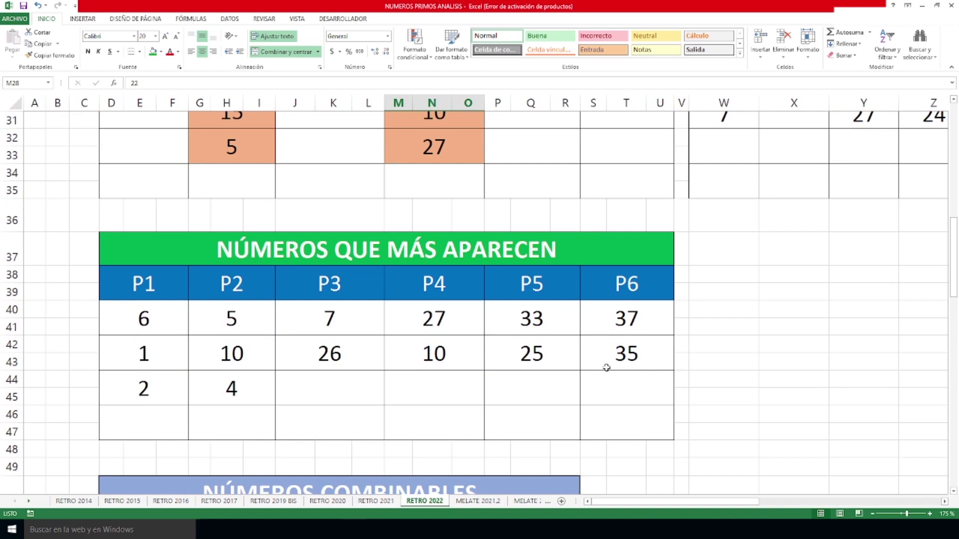
scroll(263, 272, down, 4)
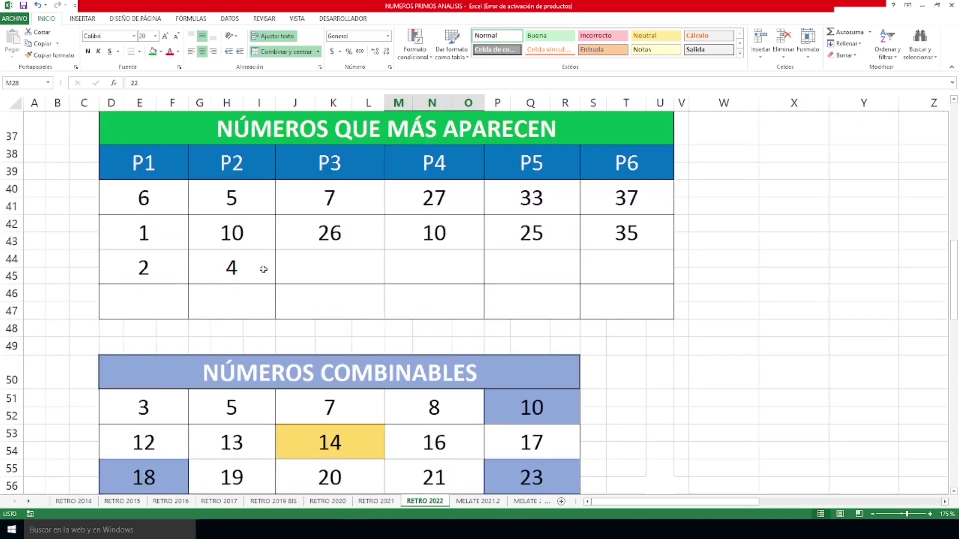
scroll(264, 270, down, 1)
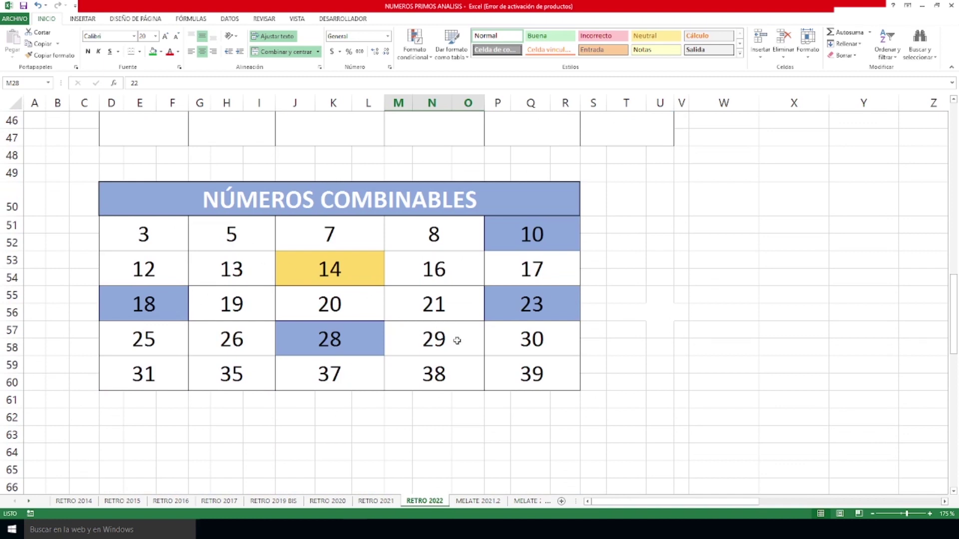
click(533, 245)
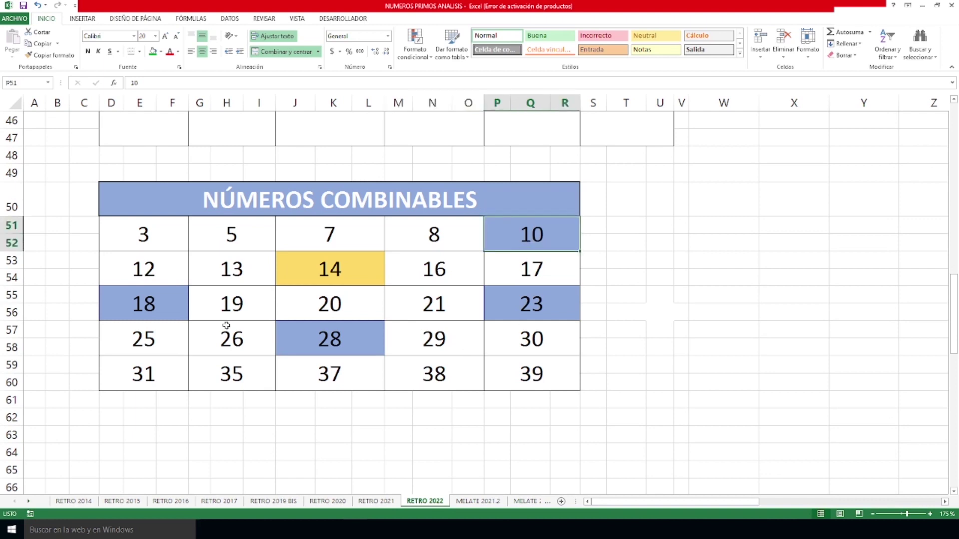
click(165, 305)
click(514, 309)
click(349, 345)
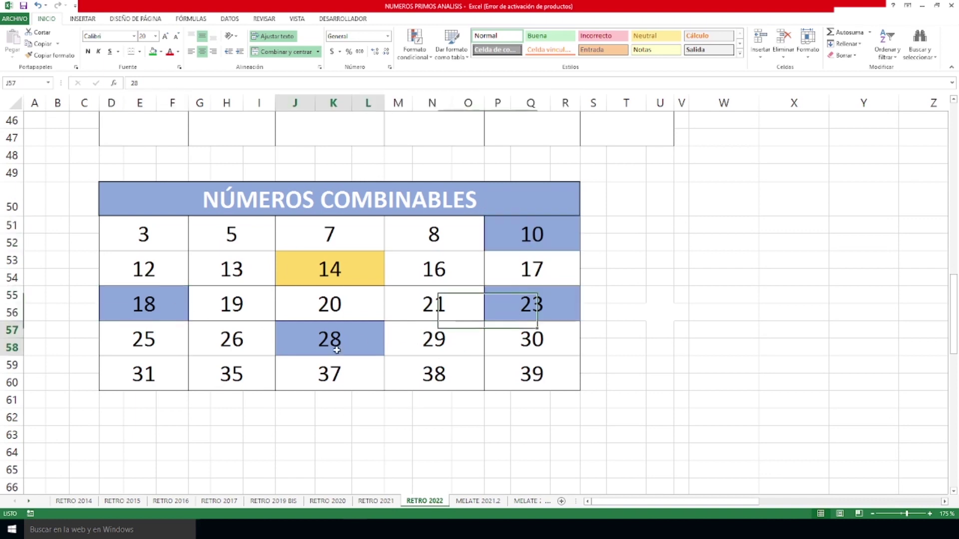
click(338, 275)
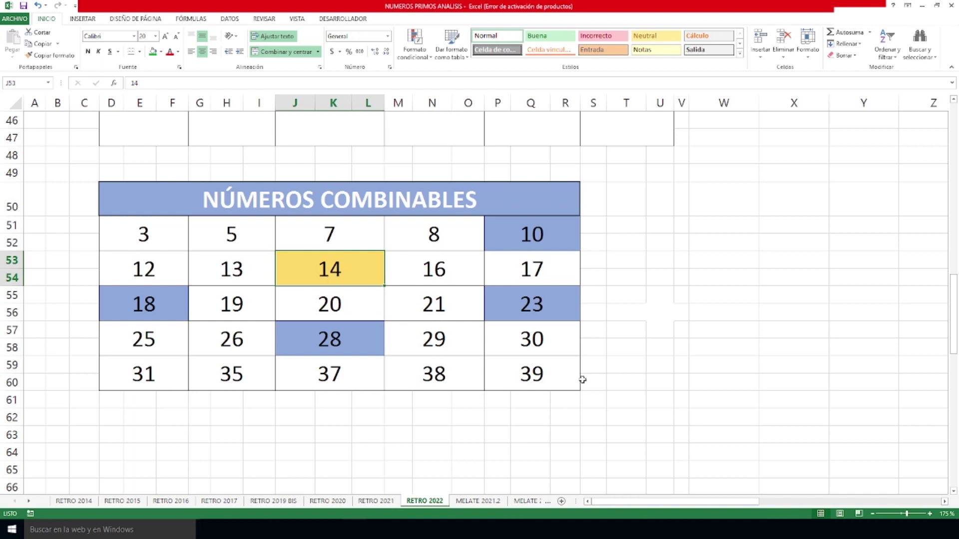
Switch to the NUMEROS PRIMOS PRONOSTICO workbook and bring up the draw history on its RETRO 2022 sheet
click(922, 4)
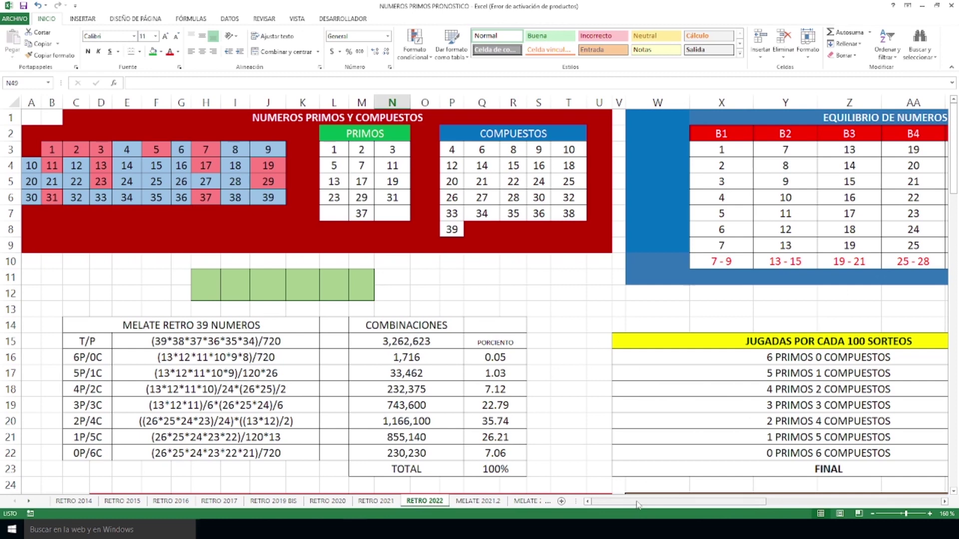
drag(638, 505, 793, 505)
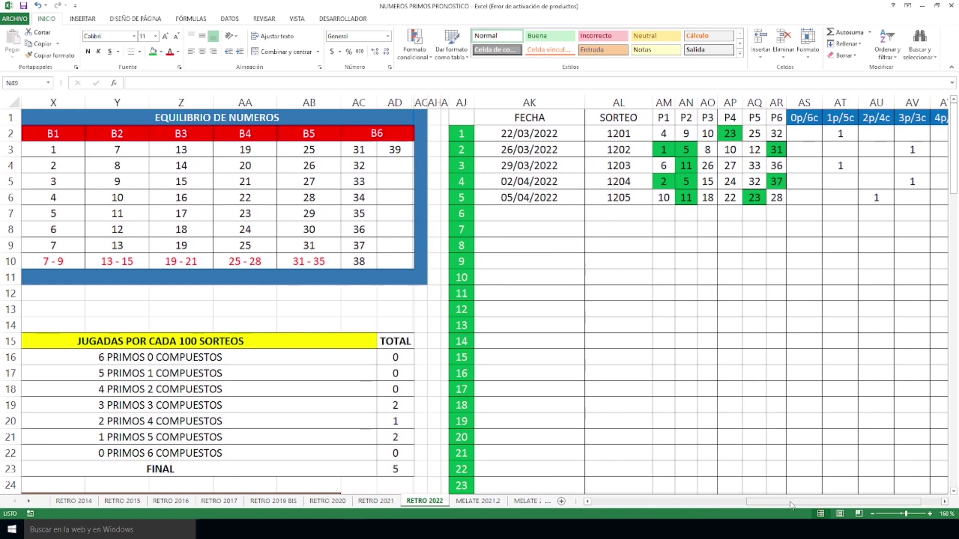
drag(793, 506, 812, 506)
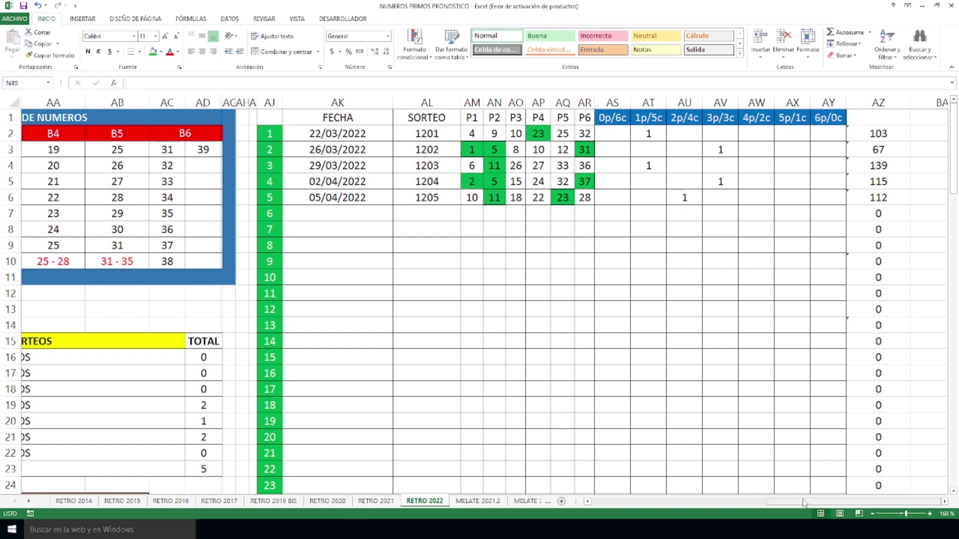
Check the 2 PRIMOS 4 COMPUESTOS total in the forecast workbook's JUGADAS POR CADA 100 SORTEOS table
drag(804, 503, 728, 502)
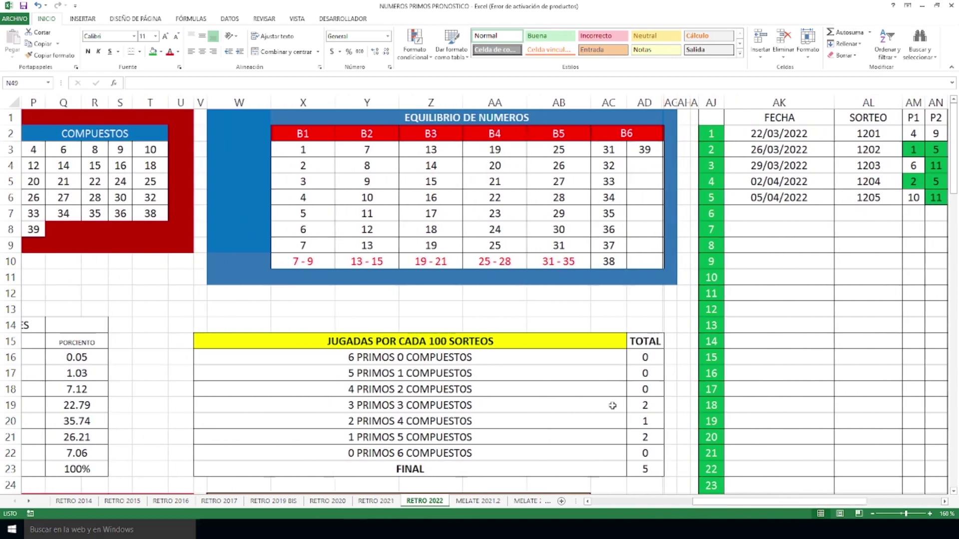
scroll(612, 406, down, 1)
click(645, 373)
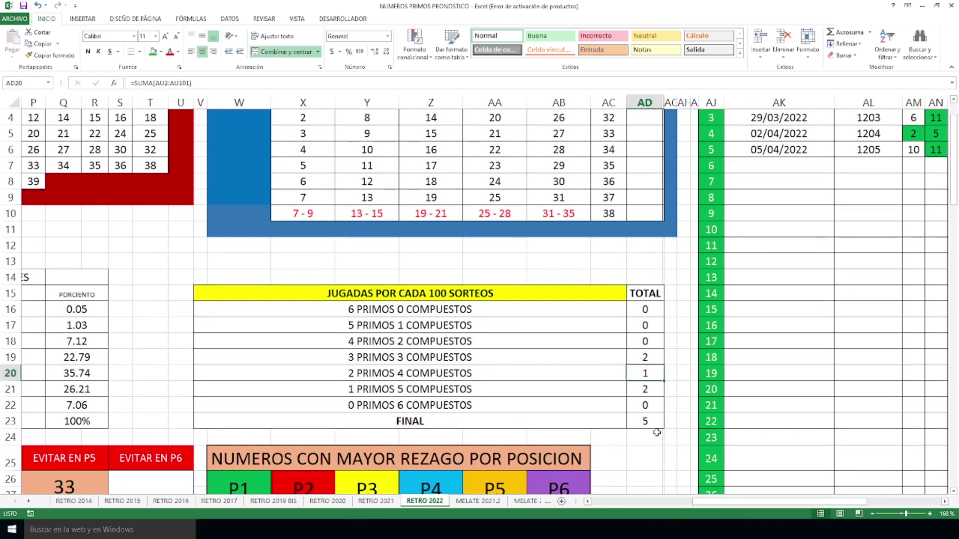
Examine the 1p/5c and 4p/2c columns of the 2022 draw history, and check the percentage for the 4P/2C combination
drag(730, 502, 802, 503)
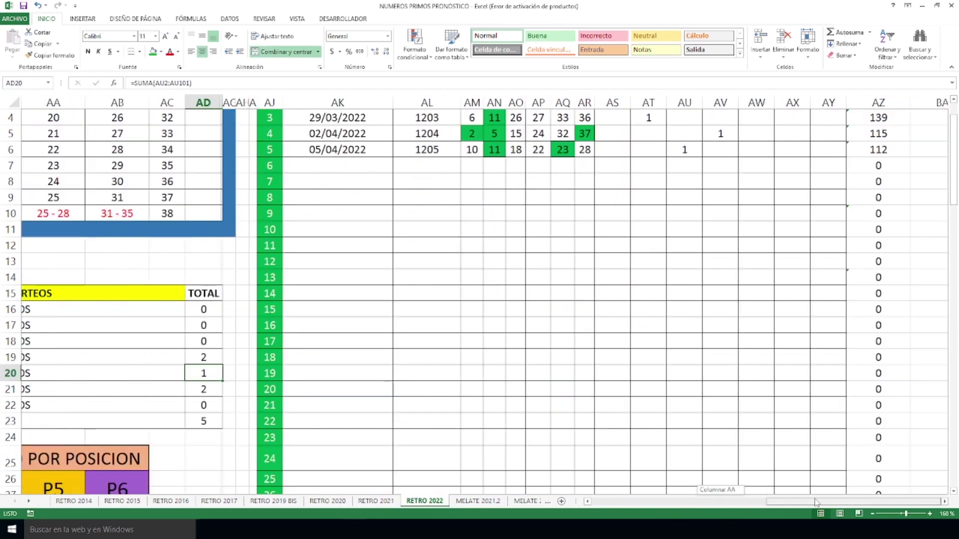
scroll(765, 423, up, 1)
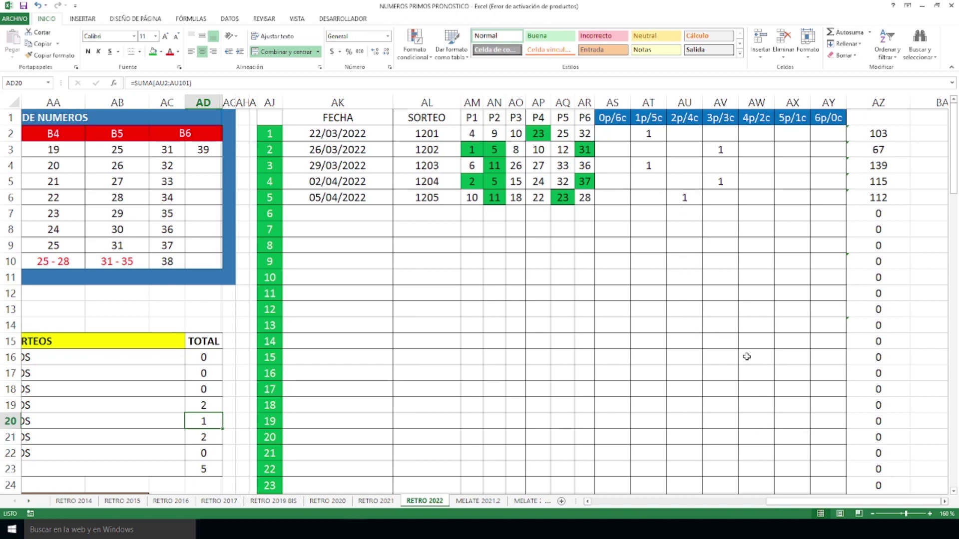
click(650, 216)
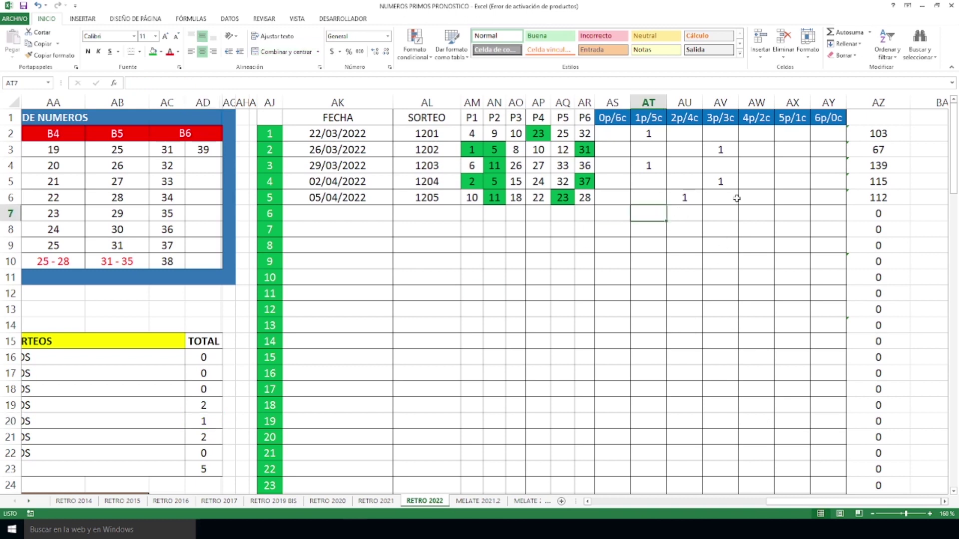
drag(757, 134, 754, 222)
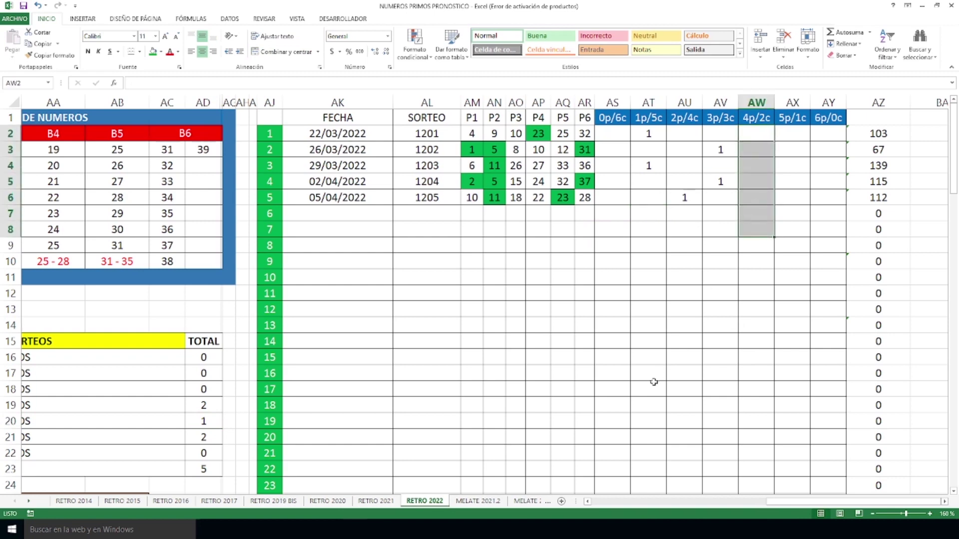
drag(766, 504, 686, 511)
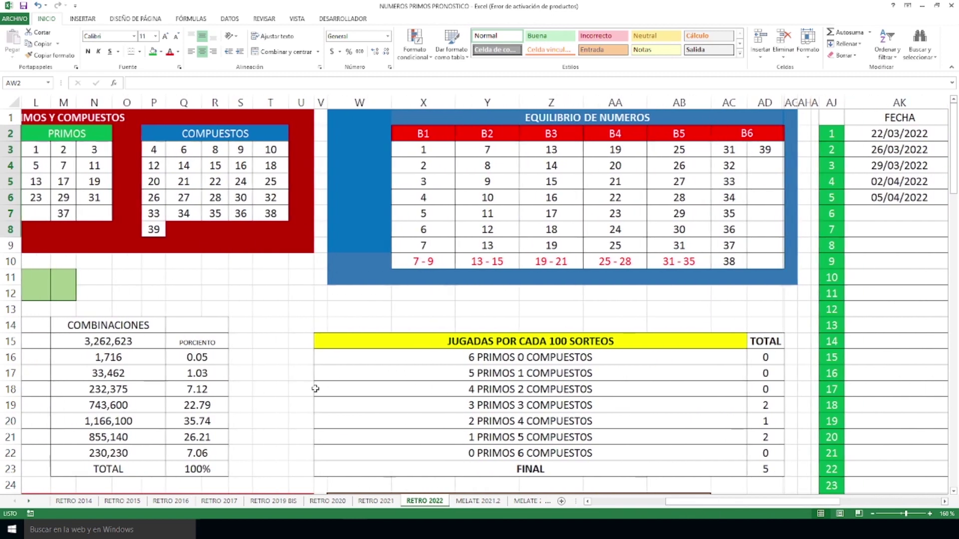
click(206, 394)
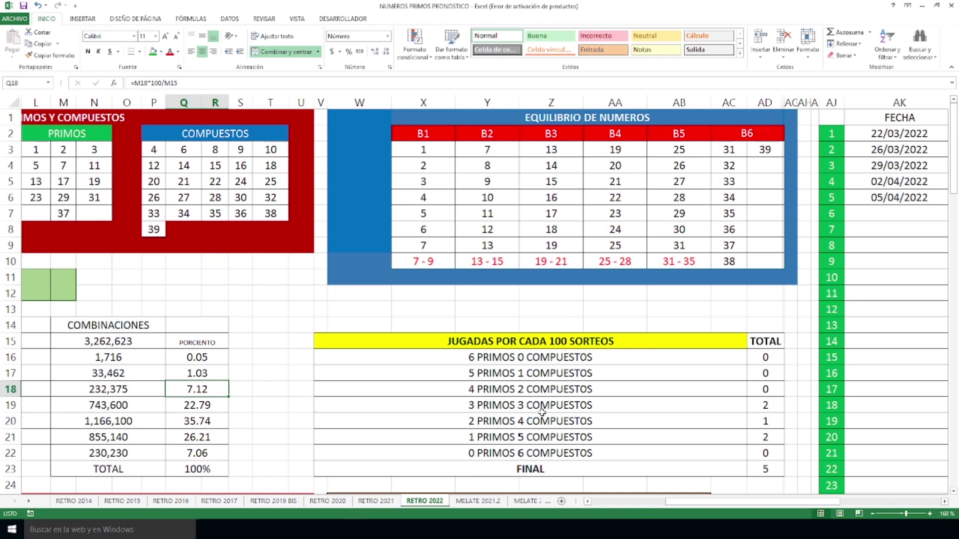
Find the most recent 4p/2c draw in the RETRO 2021 sheet's draw history
click(374, 502)
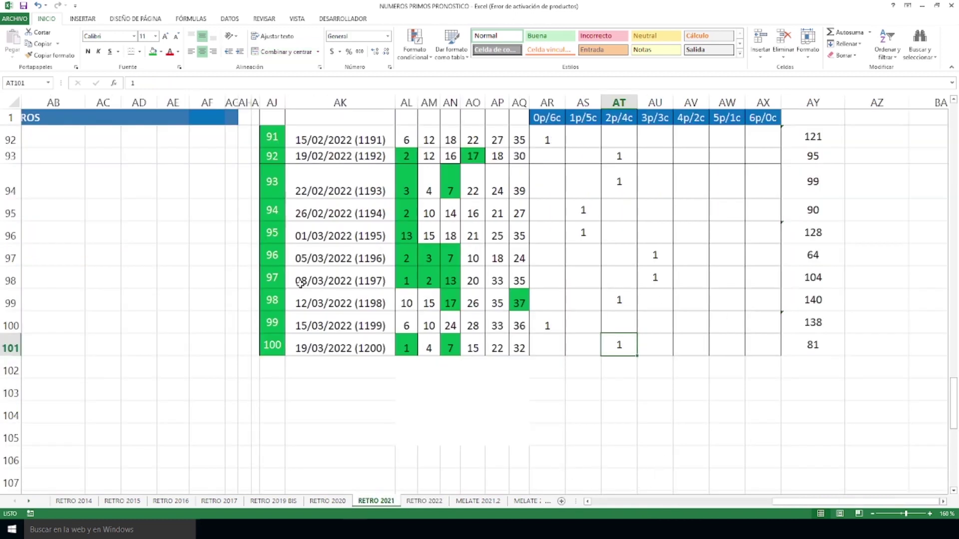
scroll(706, 313, up, 5)
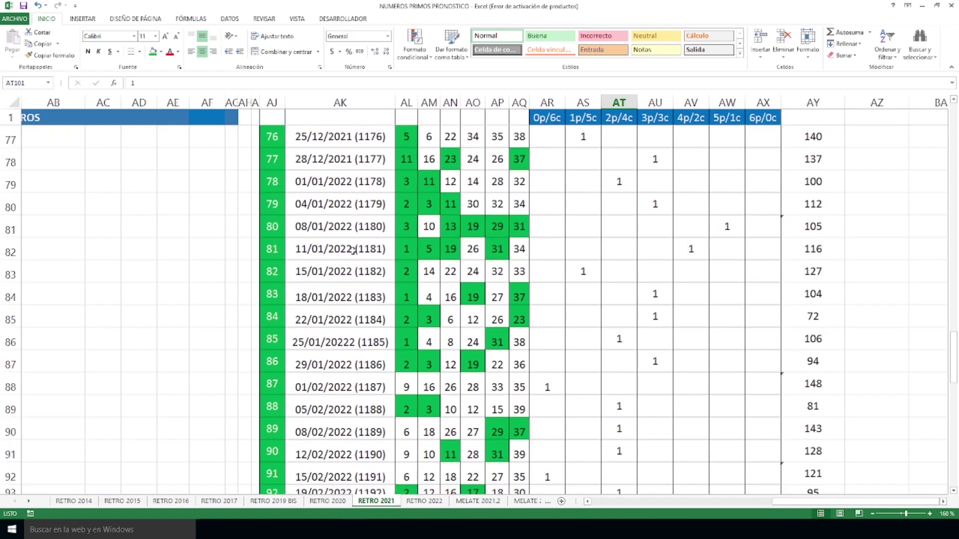
click(689, 251)
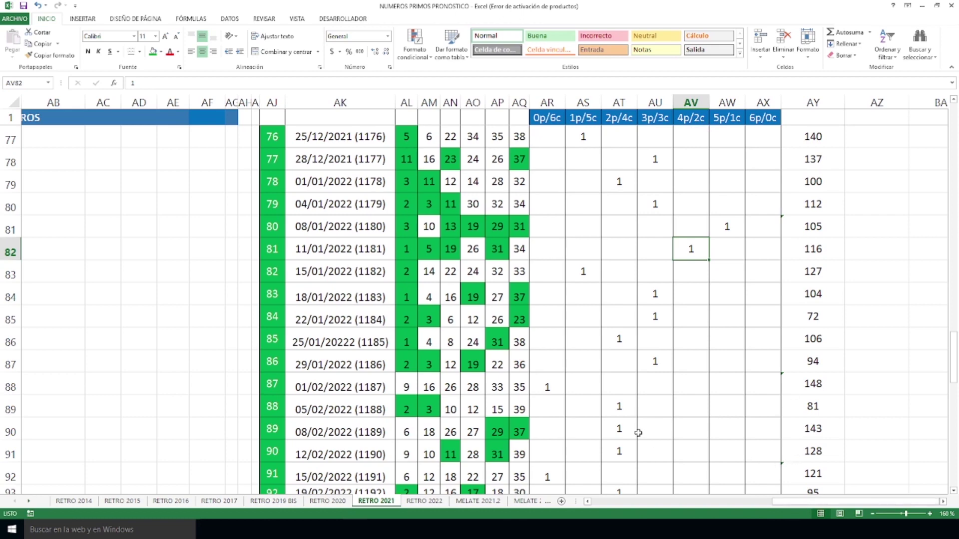
Check the 4 PRIMOS 2 COMPUESTOS total in the RETRO 2021 sheet's JUGADAS POR CADA 100 SORTEOS table
scroll(639, 433, up, 16)
scroll(639, 434, up, 6)
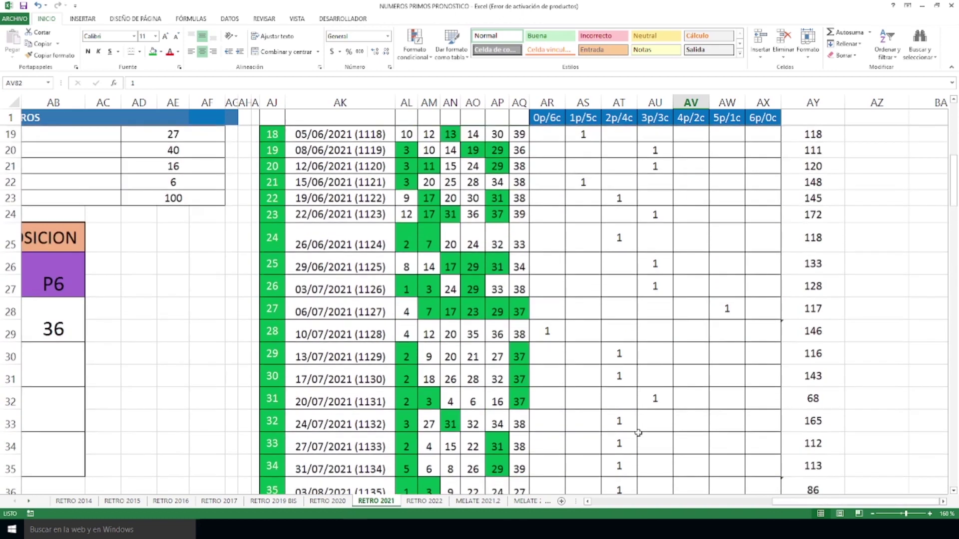
drag(899, 501, 804, 501)
drag(479, 244, 734, 247)
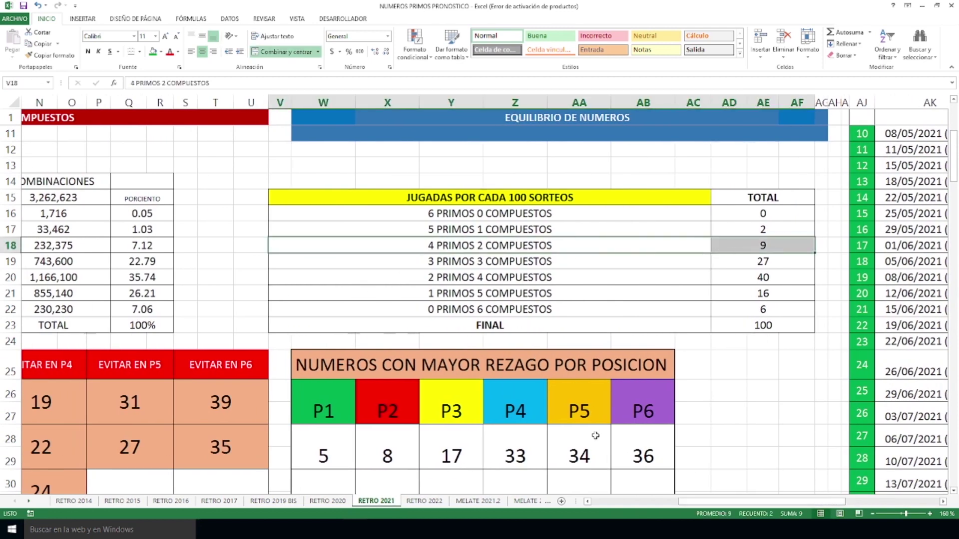
Examine the 4p/2c column of the RETRO 2021 draw history through draw 1200, including the stretch after draw 1181
drag(723, 507, 817, 506)
scroll(639, 352, down, 11)
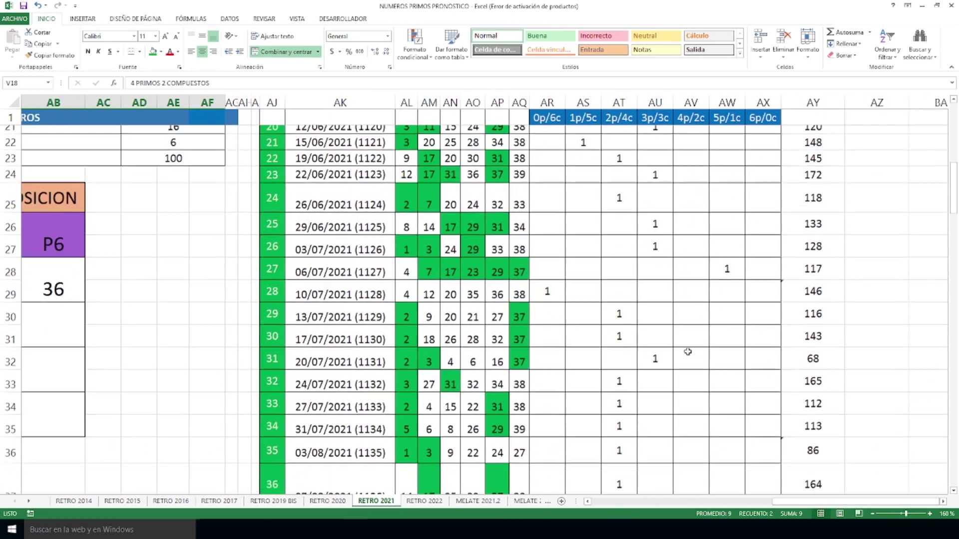
scroll(689, 350, down, 4)
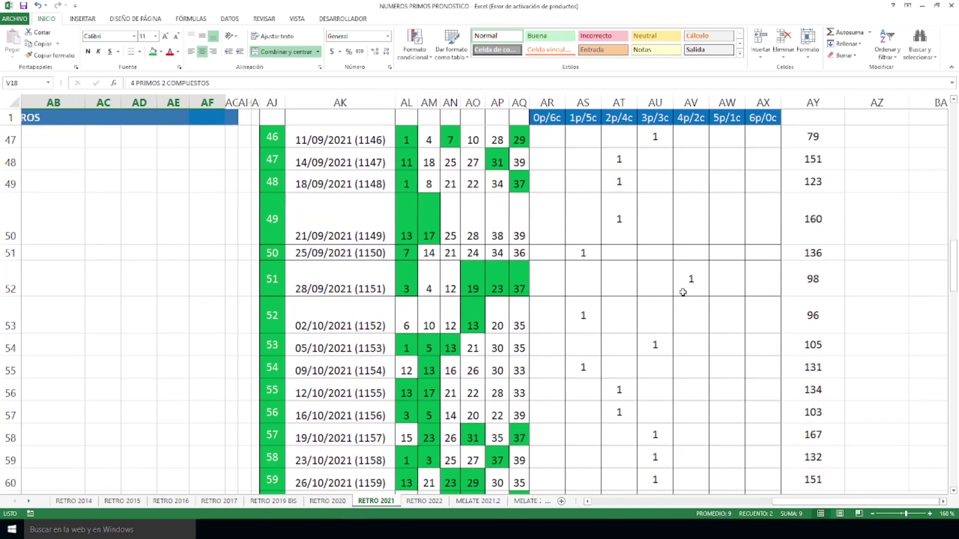
scroll(669, 350, down, 9)
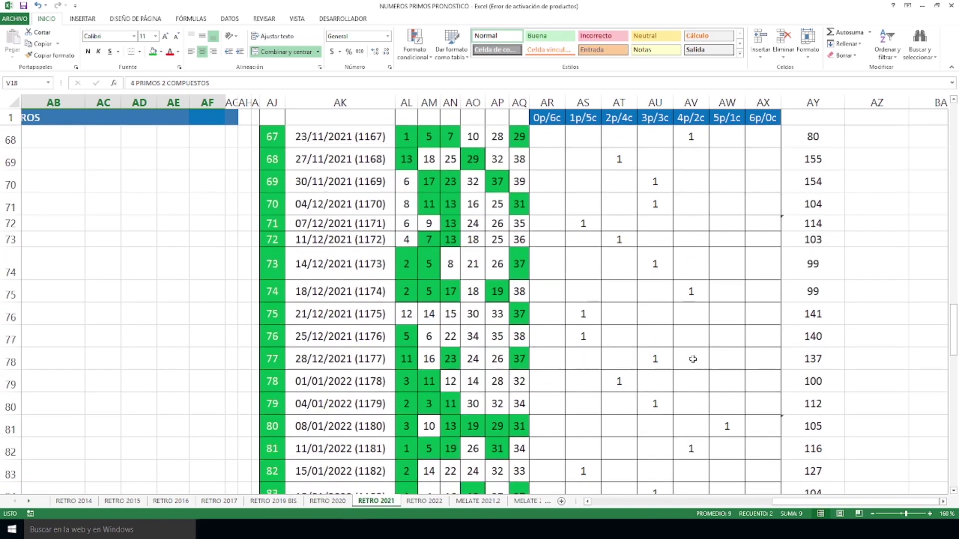
scroll(693, 359, down, 3)
scroll(691, 360, up, 4)
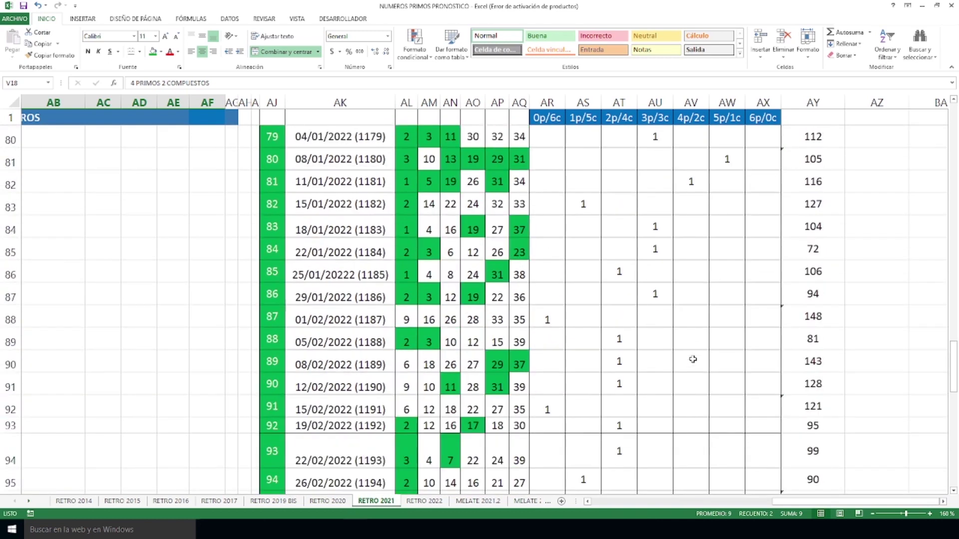
drag(696, 200, 700, 454)
scroll(701, 464, down, 1)
scroll(694, 467, down, 1)
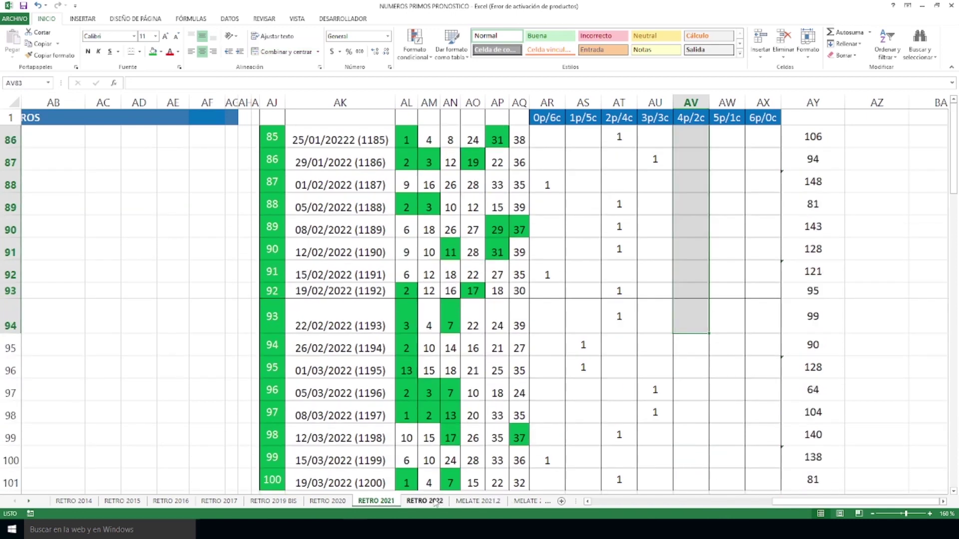
Compare the 4p/2c and 1p/5c columns for draws 1201 to 1205 in the RETRO 2022 sheet
click(425, 501)
scroll(661, 484, right, 5)
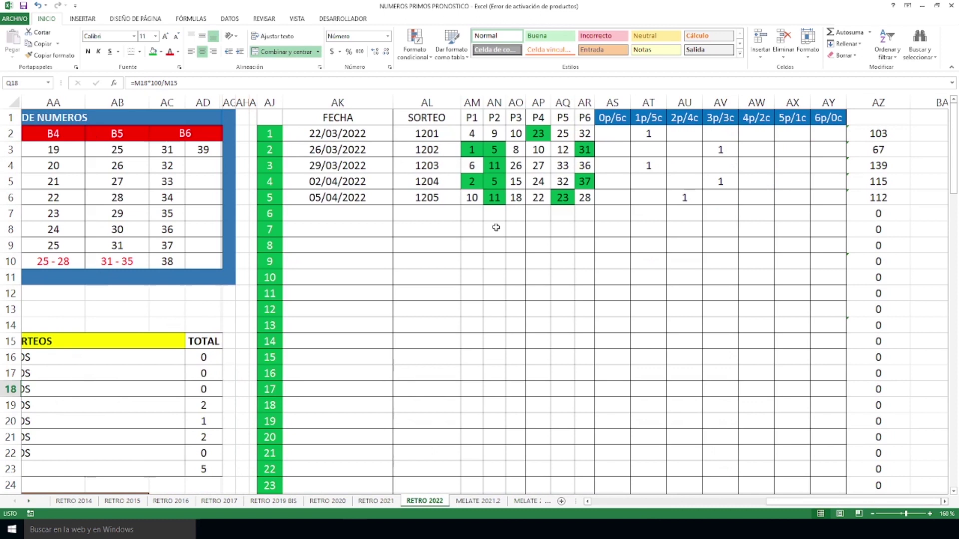
click(757, 213)
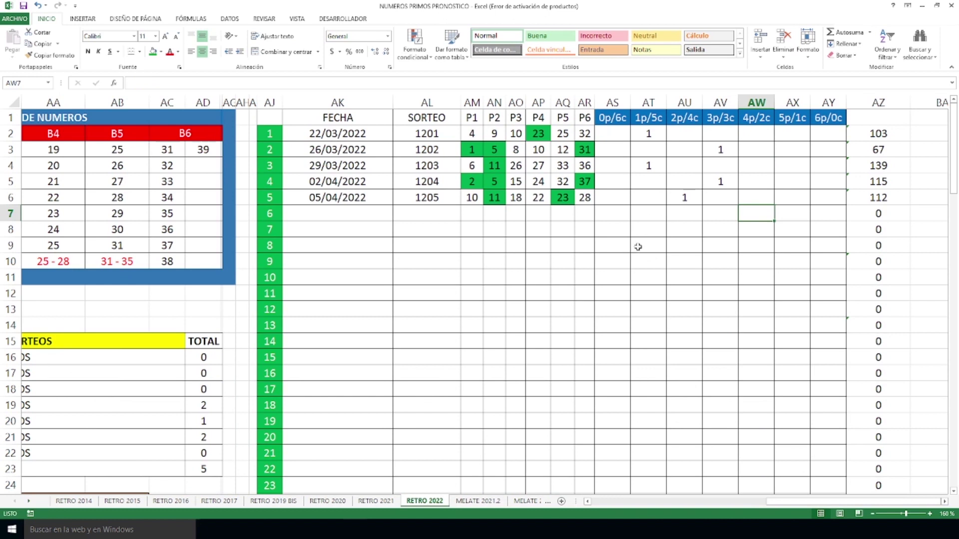
click(655, 217)
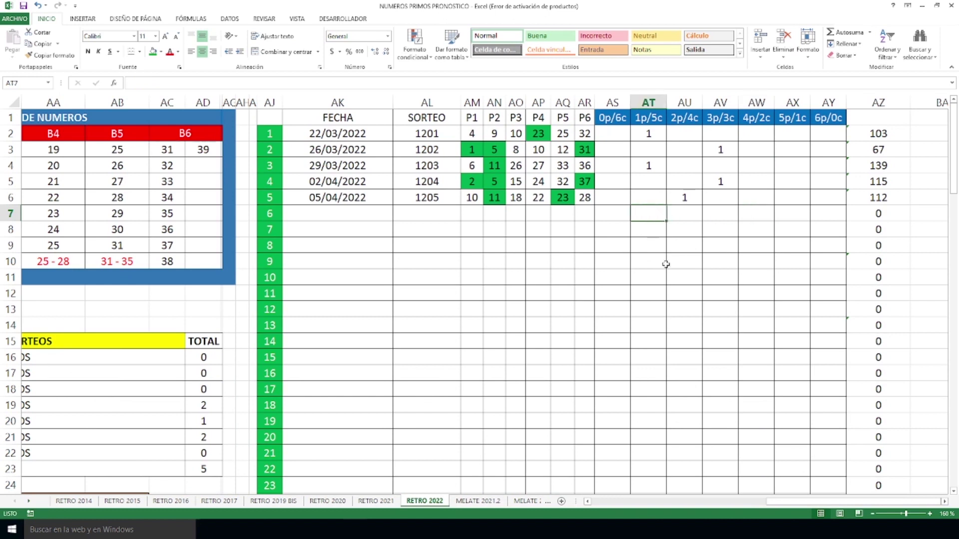
click(755, 216)
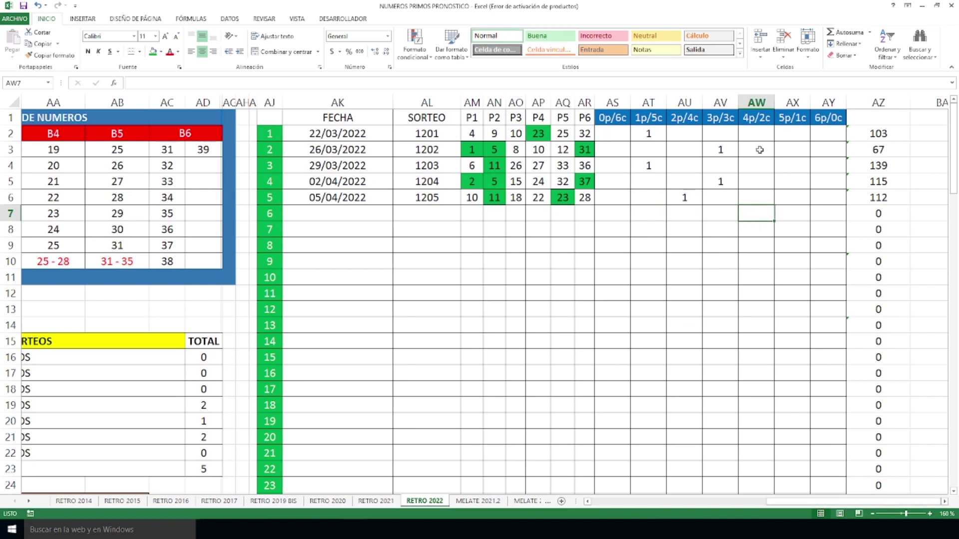
drag(756, 133, 750, 200)
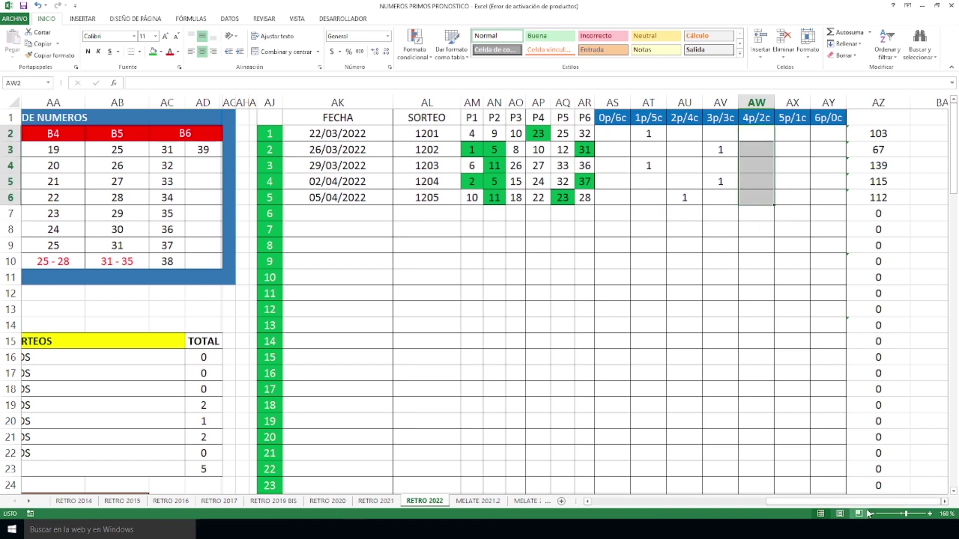
Review the numbers to avoid in positions P1 and P2 in the RETRO 2022 sheet's EVITAR table
drag(866, 504, 809, 504)
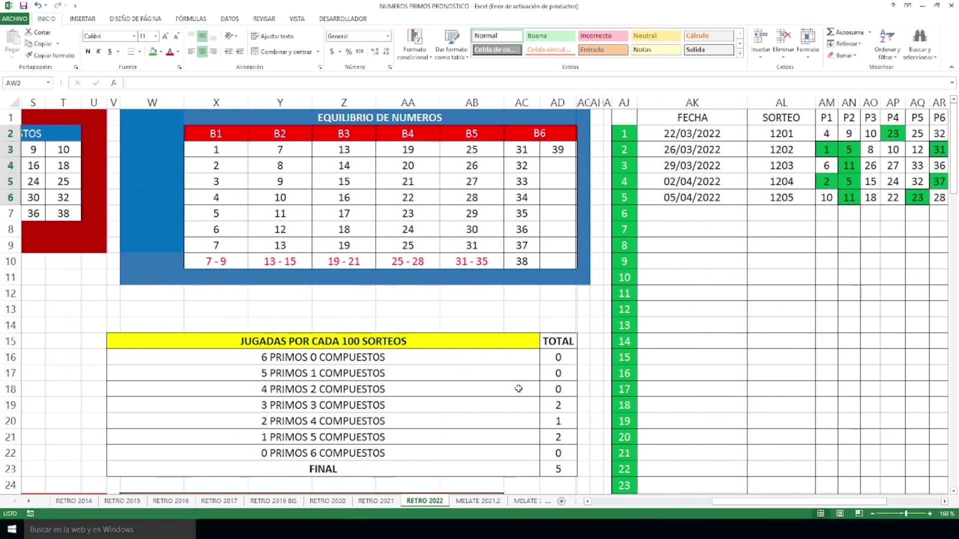
drag(828, 503, 708, 503)
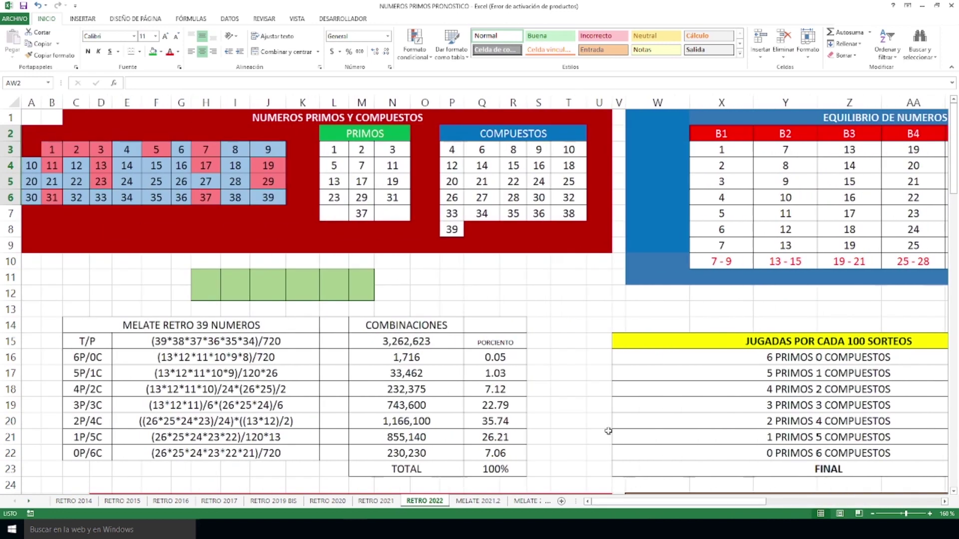
scroll(579, 309, down, 2)
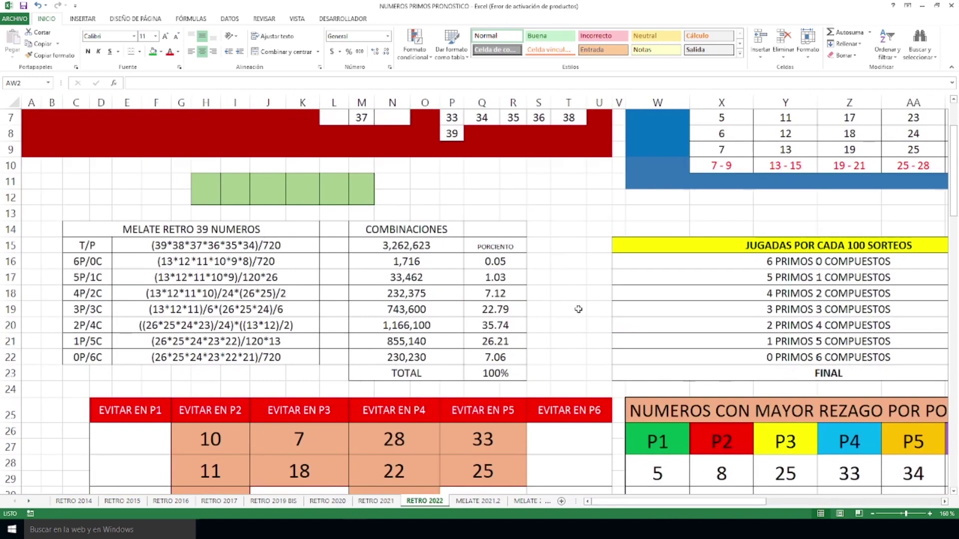
scroll(578, 310, down, 3)
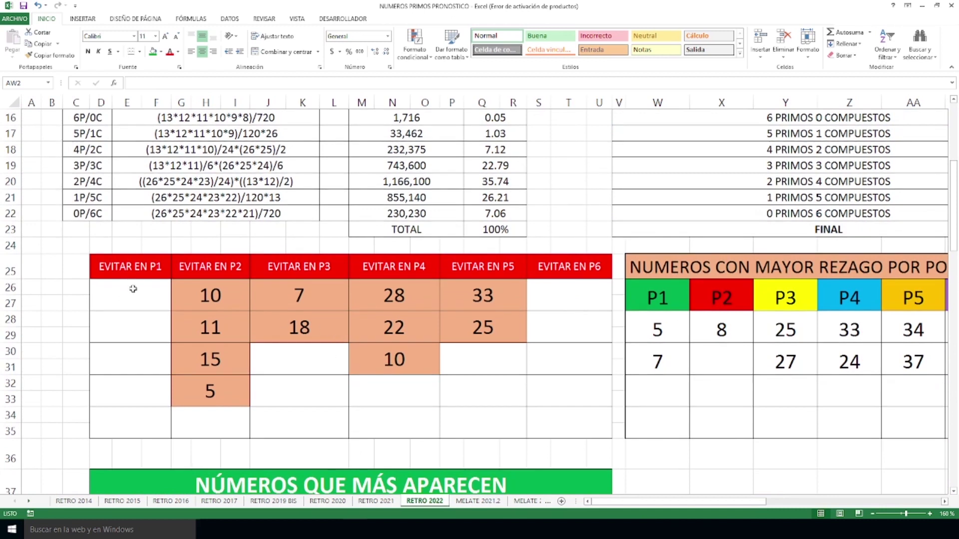
drag(133, 292, 137, 401)
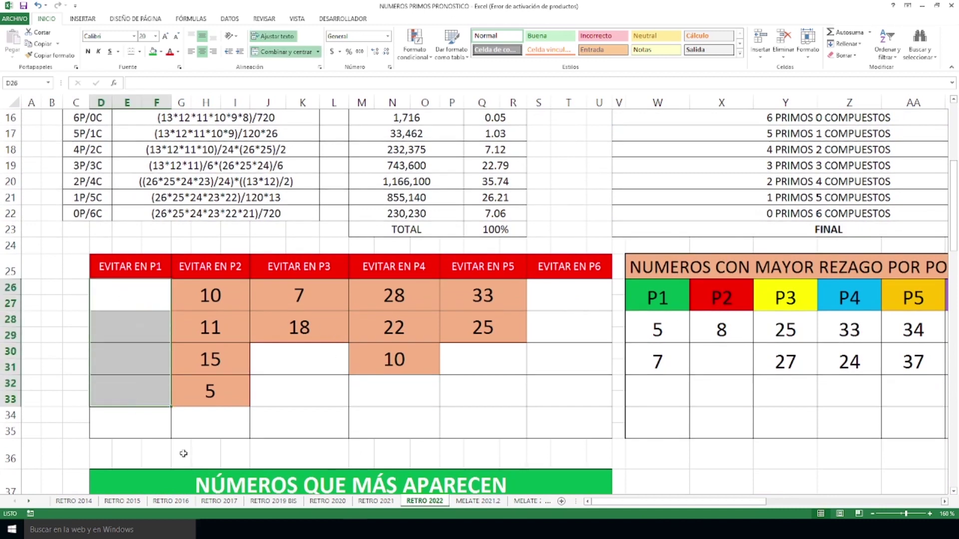
click(226, 296)
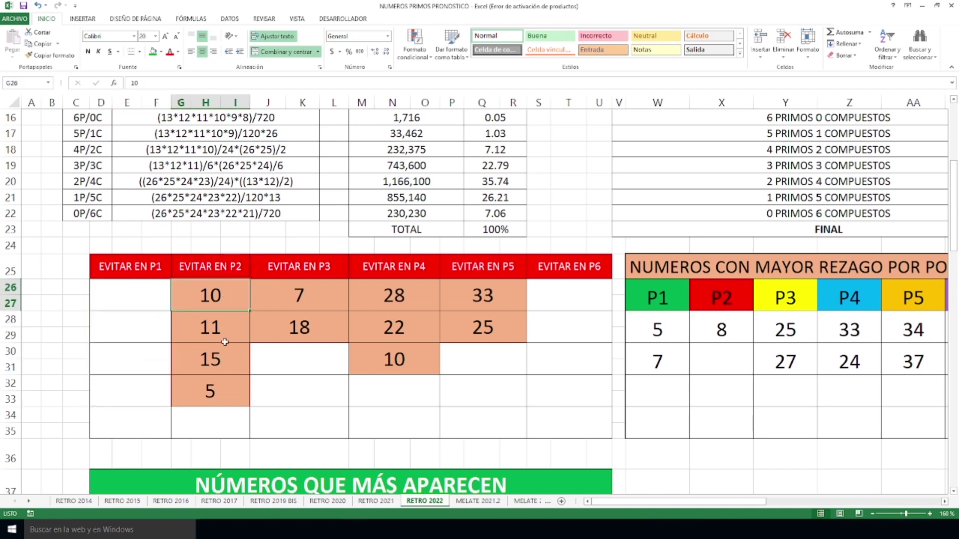
click(212, 327)
click(209, 359)
click(209, 391)
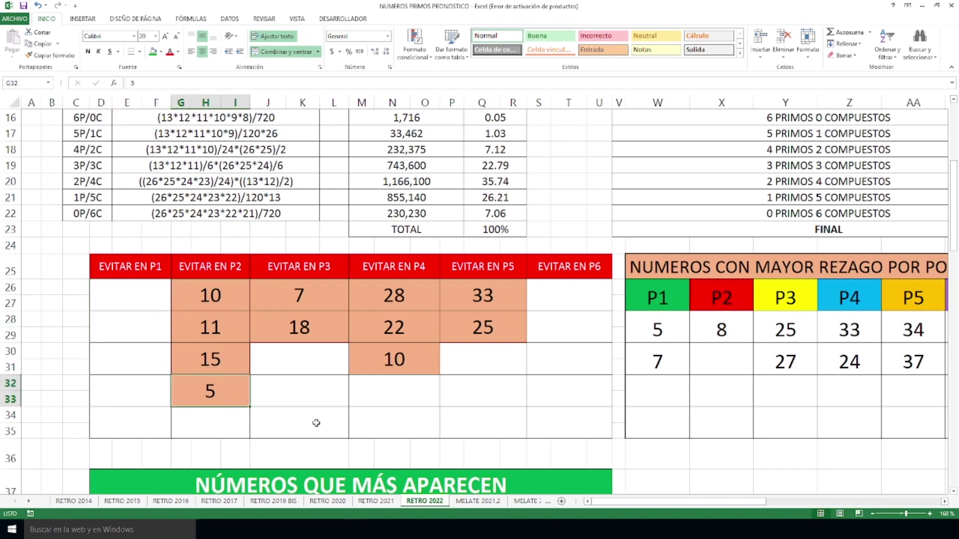
Review the numbers to avoid in positions P3 through P6 of the EVITAR table
click(322, 298)
click(302, 326)
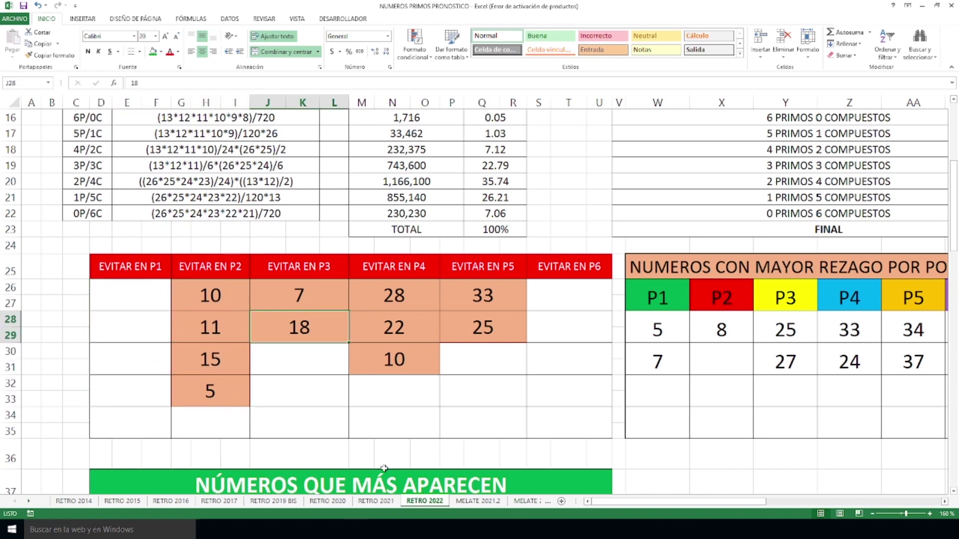
click(394, 312)
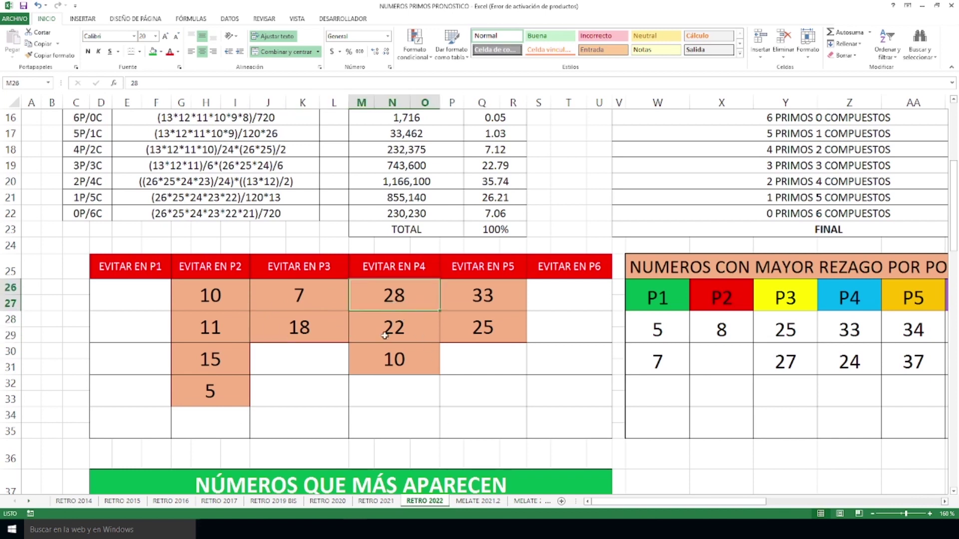
click(393, 370)
click(495, 312)
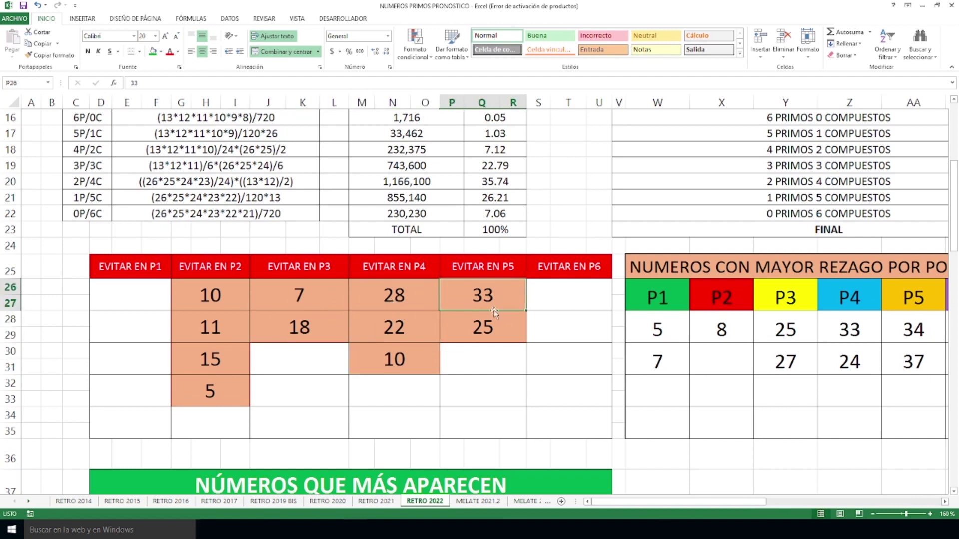
click(495, 320)
drag(556, 295, 561, 383)
Check the most overdue numbers for positions P1 to P6 in the NUMEROS CON MAYOR REZAGO POR POSICION table
drag(644, 502, 712, 505)
click(711, 407)
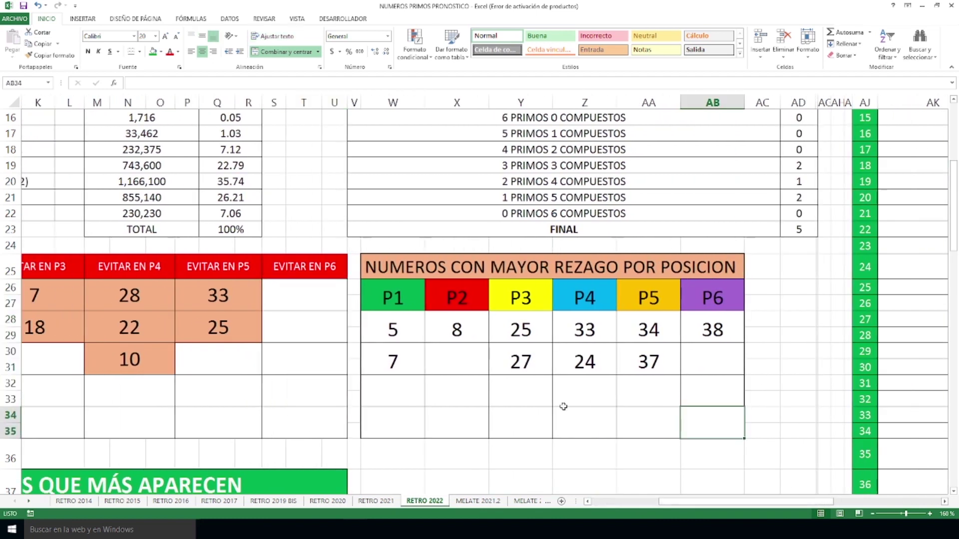
drag(413, 324, 640, 367)
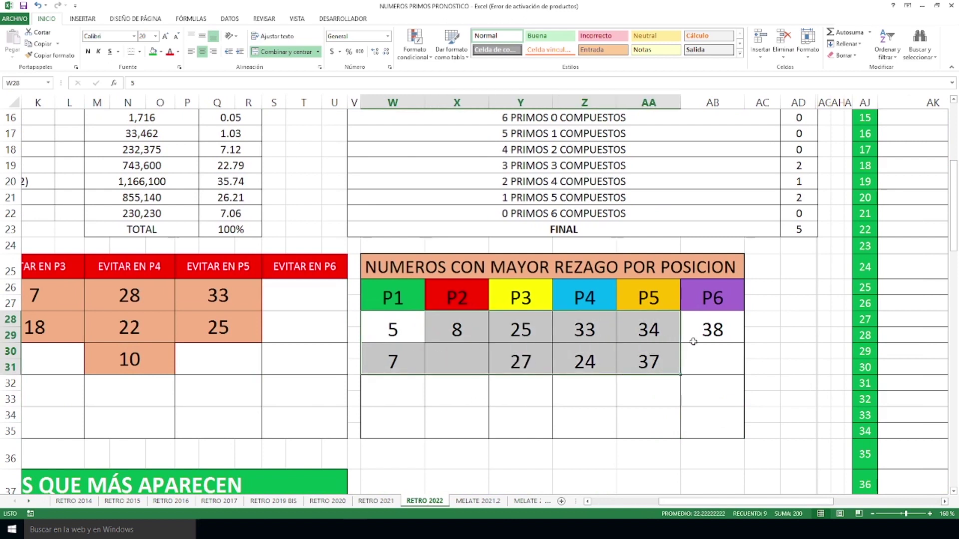
click(735, 324)
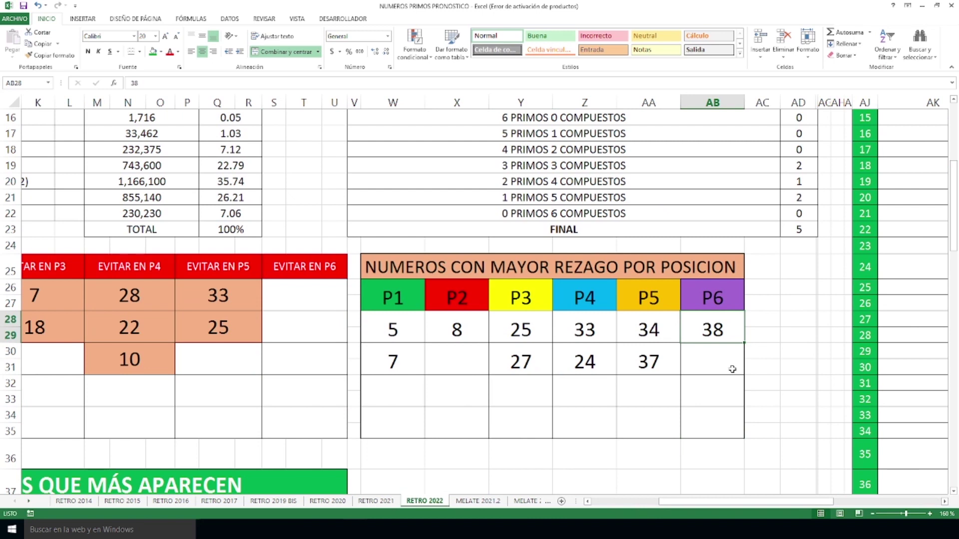
Review the most frequent numbers by position in the NÚMEROS QUE MÁS APARECEN table and compare them with the avoid and overdue tables
drag(753, 501, 684, 501)
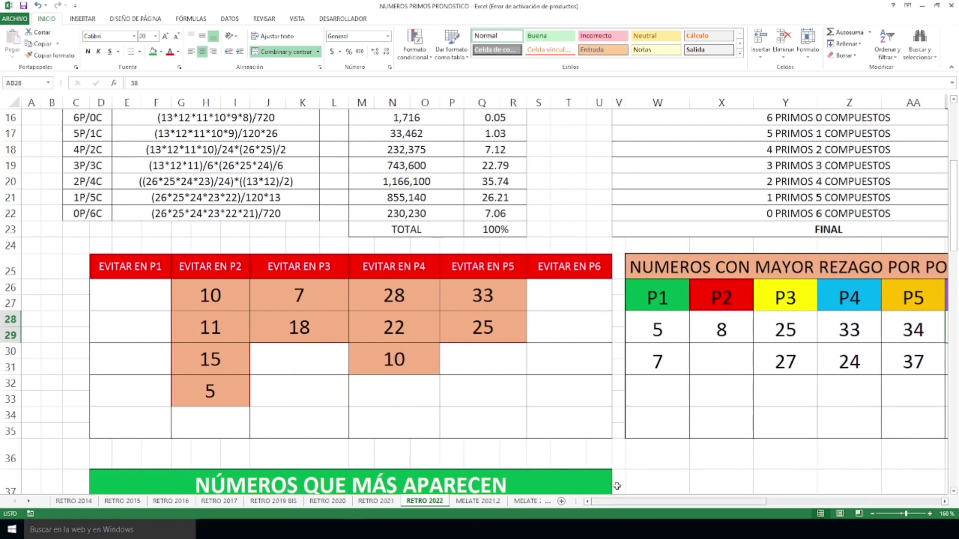
scroll(553, 418, down, 1)
scroll(553, 419, down, 3)
scroll(553, 419, down, 1)
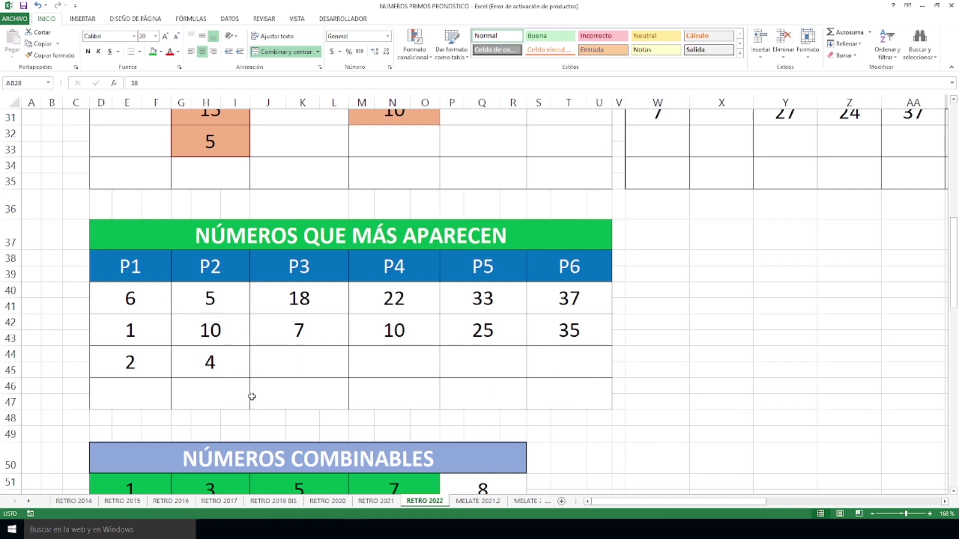
click(313, 303)
click(310, 333)
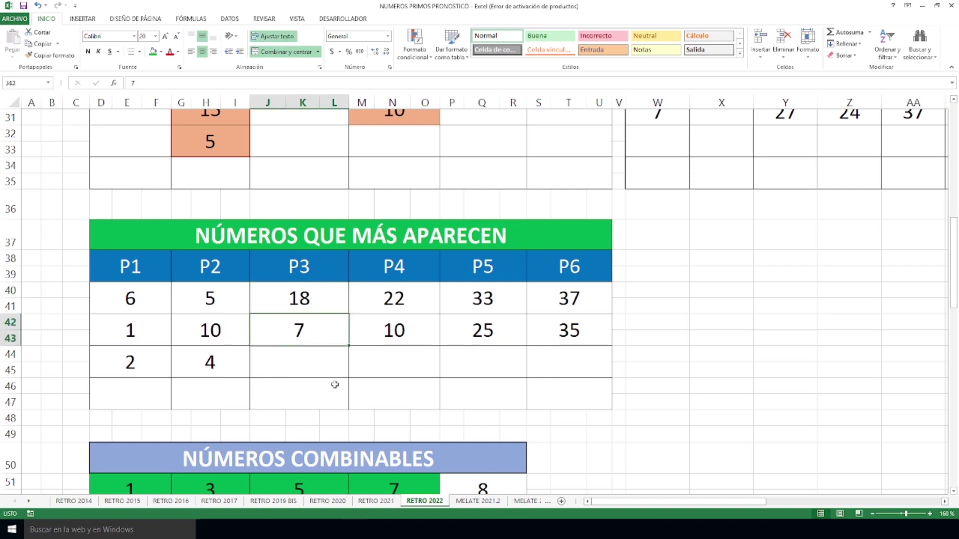
click(405, 305)
click(433, 344)
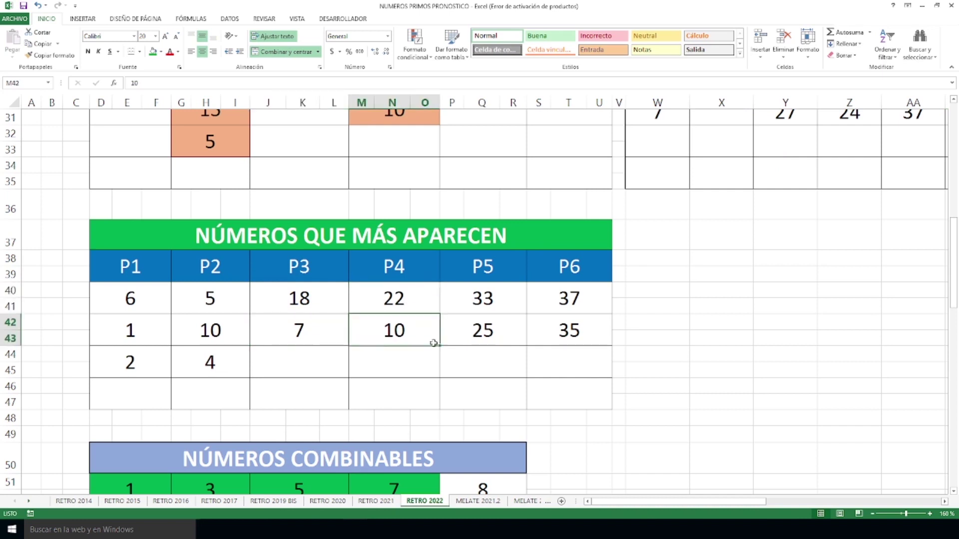
click(484, 306)
click(485, 330)
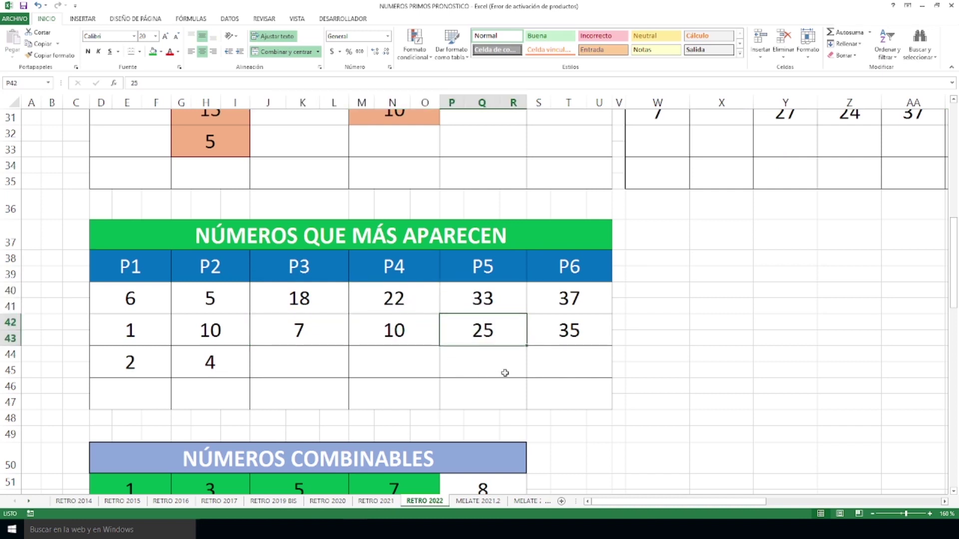
click(564, 308)
click(572, 334)
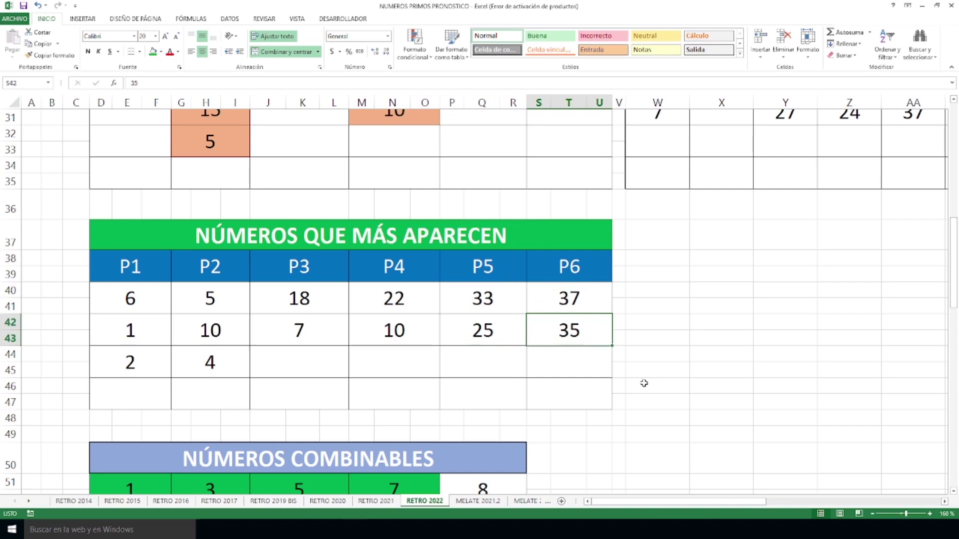
scroll(639, 392, up, 3)
scroll(634, 396, down, 1)
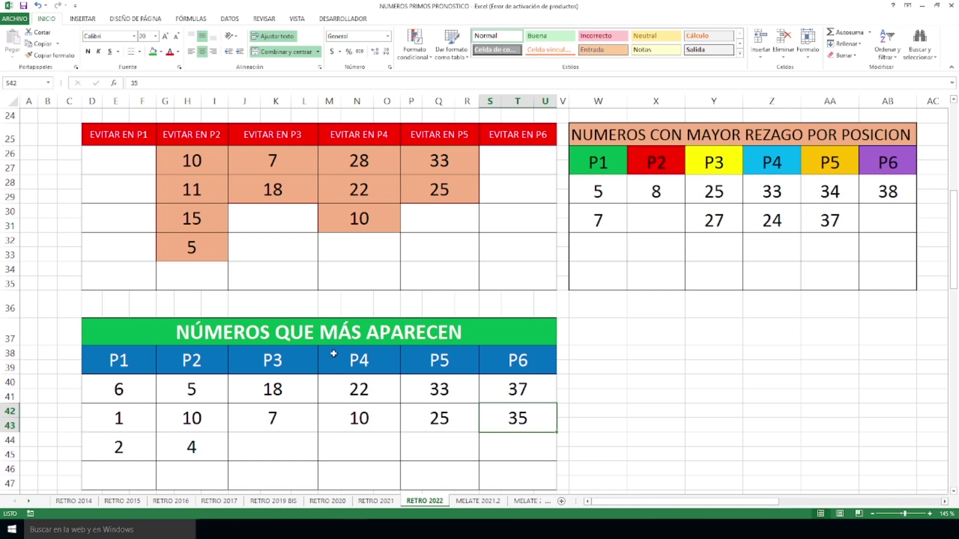
Examine the NÚMEROS COMBINABLES table at a larger size and select its primes 1, 3, 5 and 7
scroll(339, 349, down, 6)
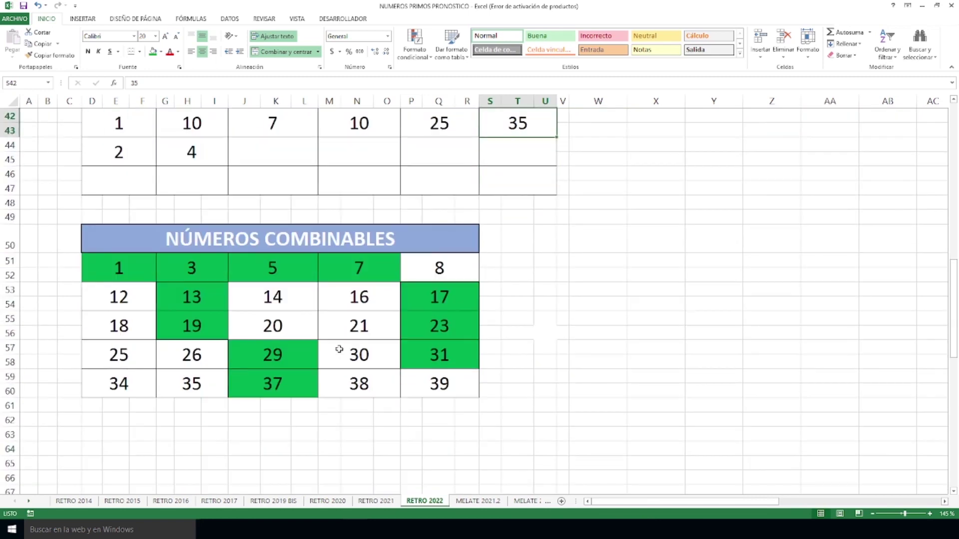
ctrl+scroll(339, 348, up, 1)
ctrl+scroll(339, 349, up, 2)
scroll(584, 464, left, 3)
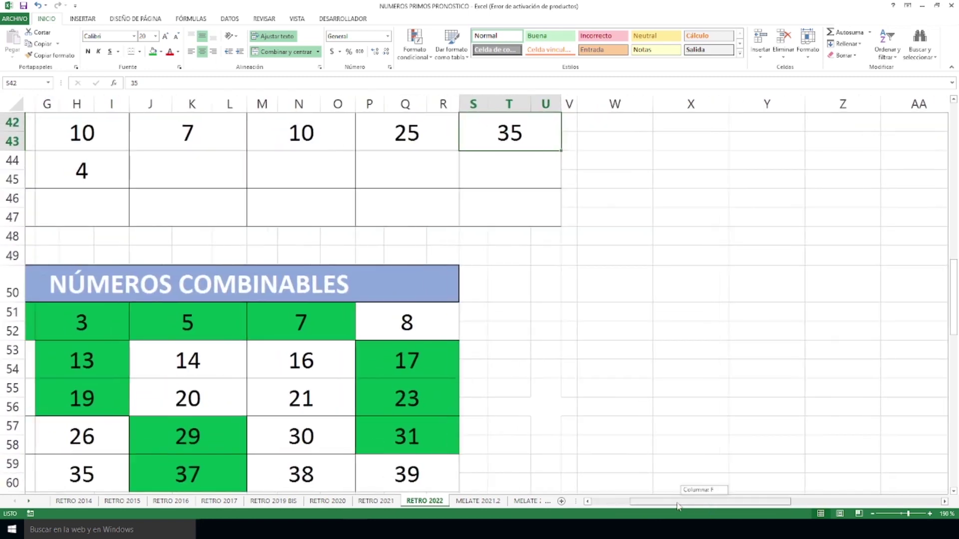
scroll(577, 455, down, 1)
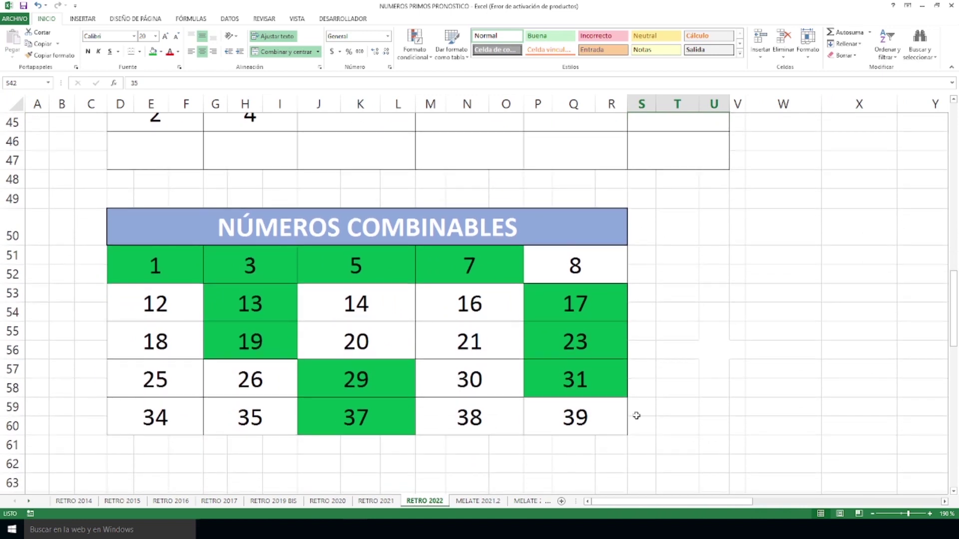
scroll(636, 416, up, 1)
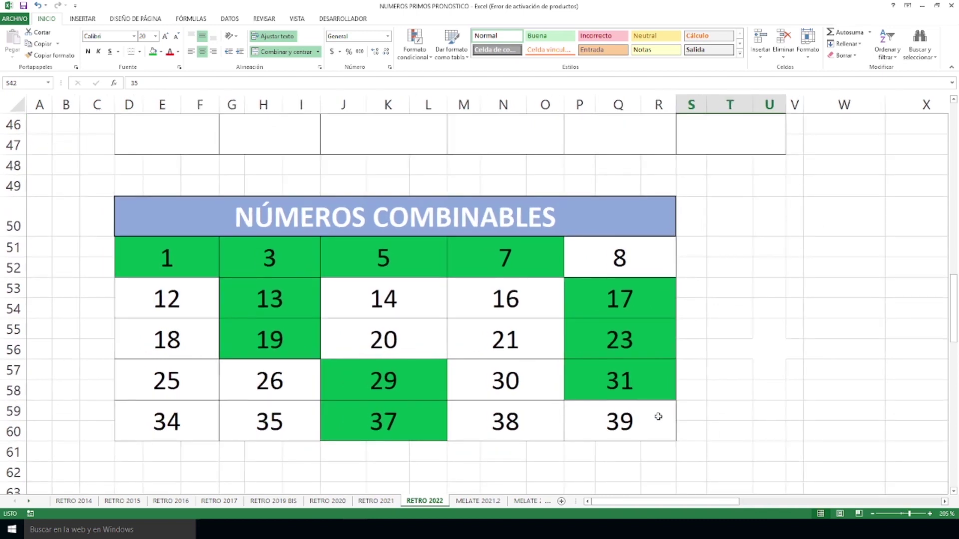
drag(209, 243, 535, 252)
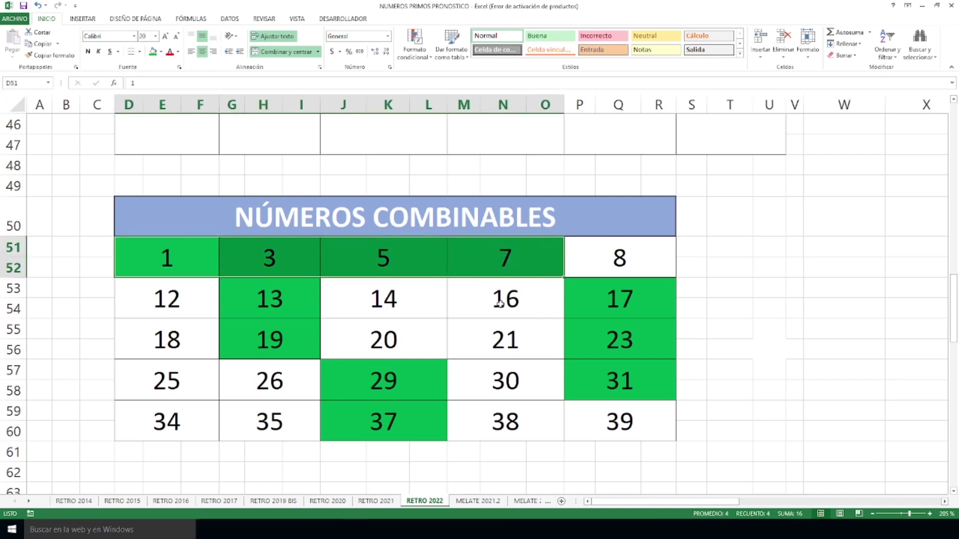
Check the composites 16, 21, 30 and 38 in the NÚMEROS COMBINABLES table, as well as the primes 3 and 1
drag(500, 299, 509, 412)
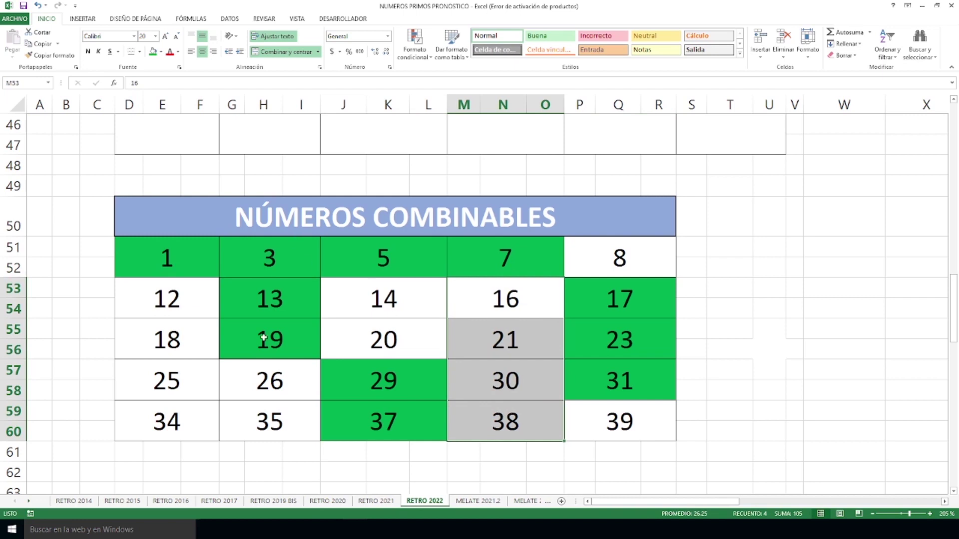
click(227, 269)
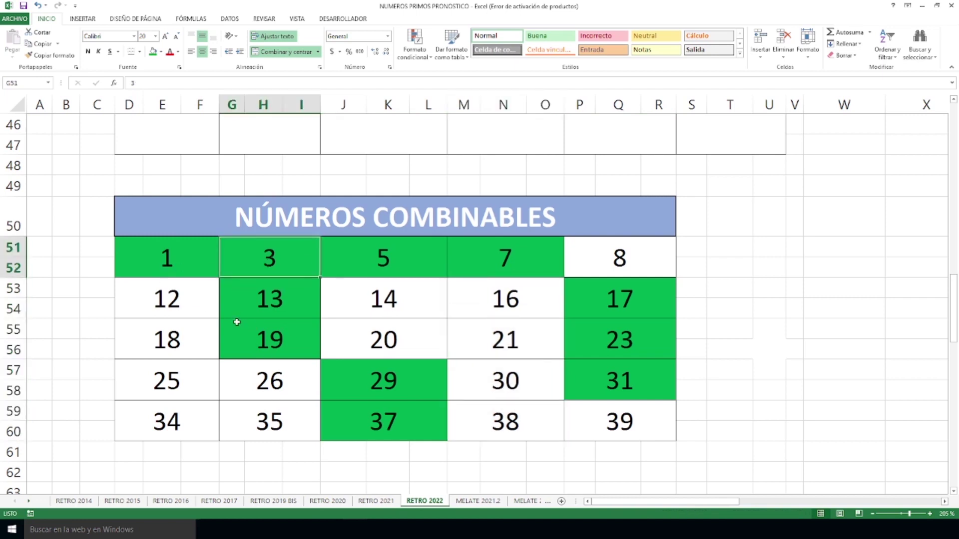
click(199, 257)
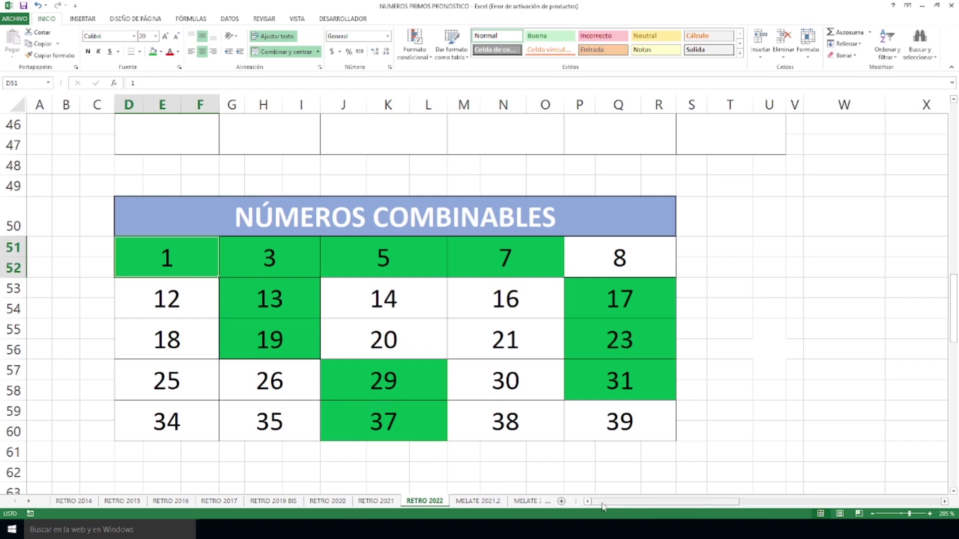
Review the prime/composite patterns of draws 1201 to 1205 and check the 4p/2c and 1p/5c columns for the next draw
drag(605, 507, 771, 507)
scroll(770, 424, up, 15)
scroll(772, 425, up, 1)
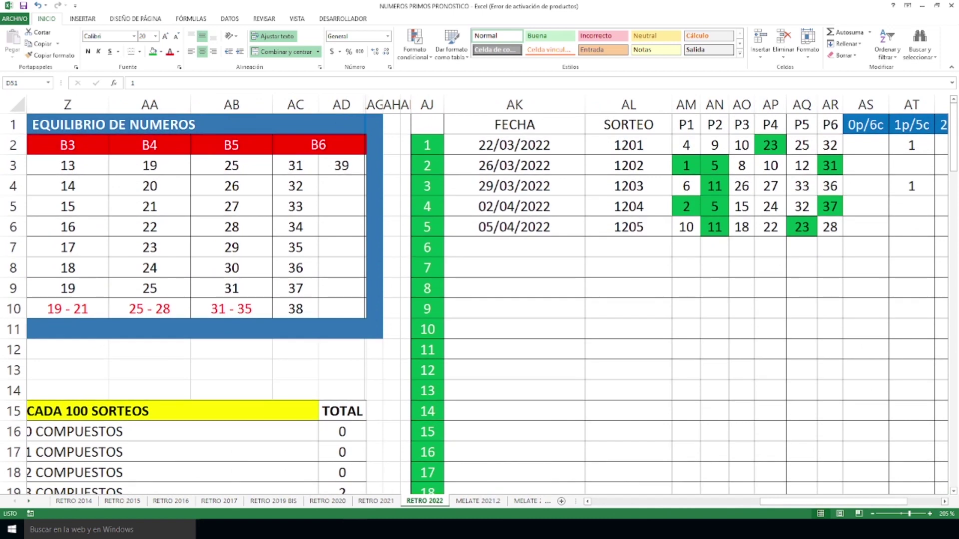
scroll(813, 353, right, 3)
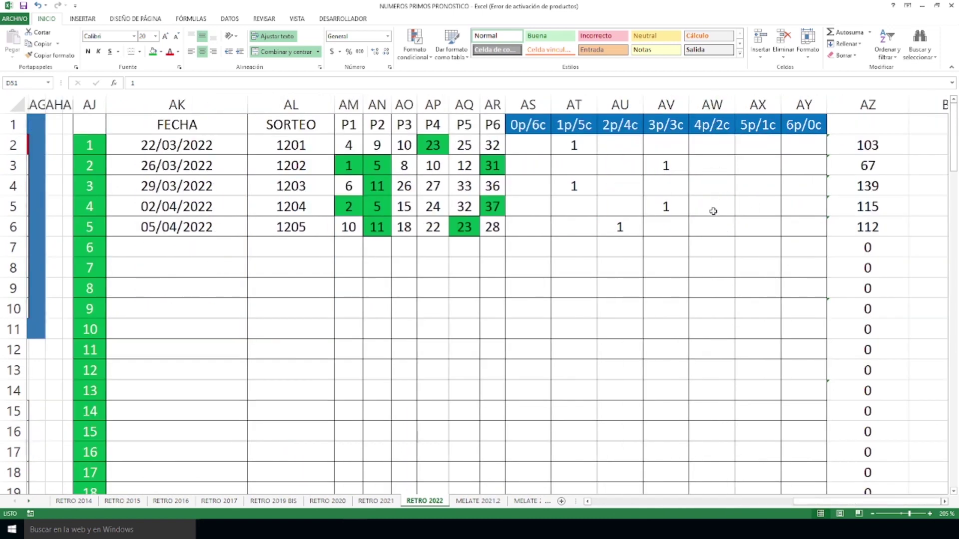
click(709, 250)
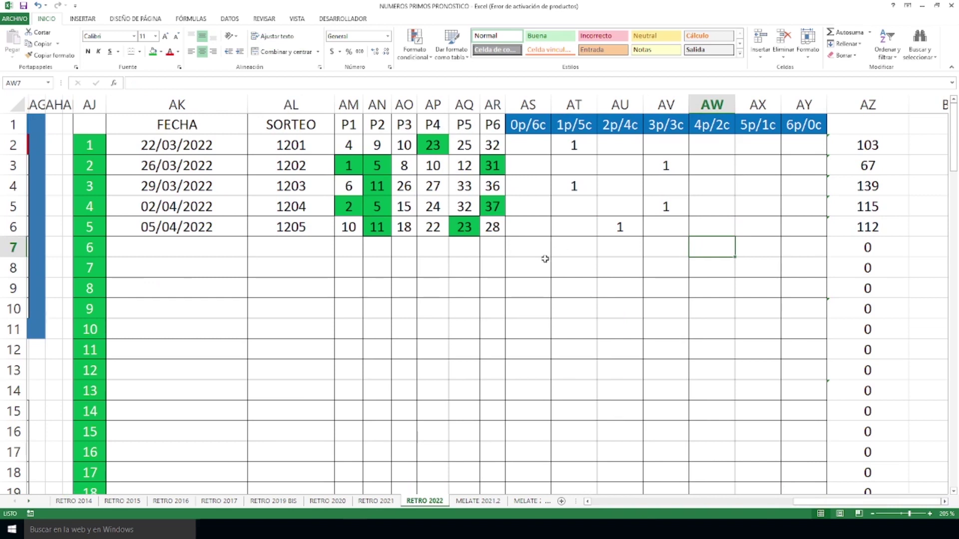
drag(707, 242, 712, 342)
click(724, 122)
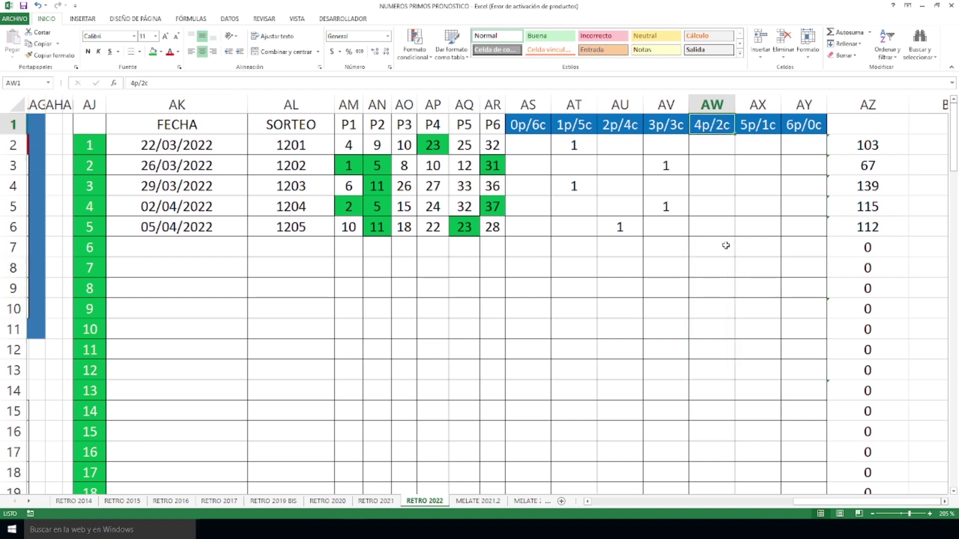
click(589, 245)
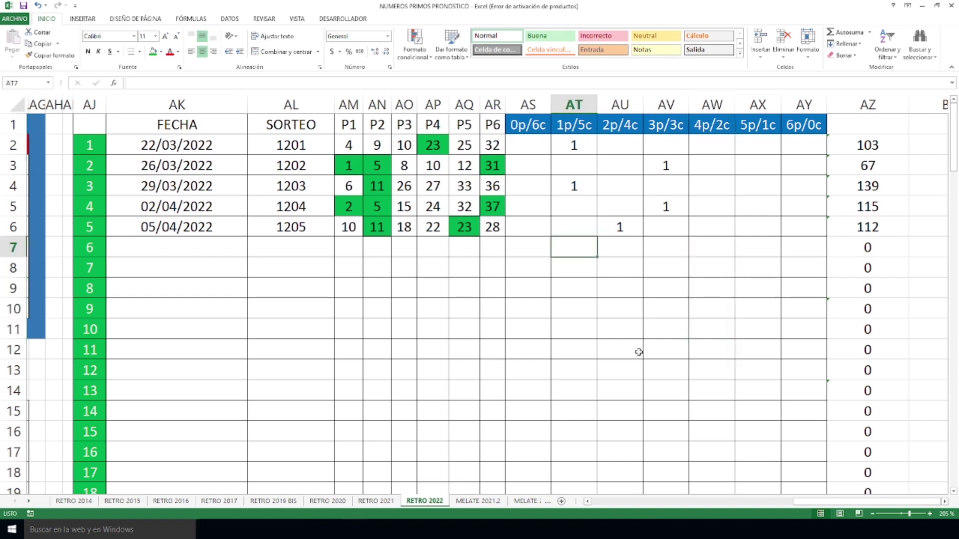
Select all the numbers in the NÚMEROS COMBINABLES table, and return to the NUMEROS PRIMOS Y COMPUESTOS section of the sheet
drag(799, 502, 597, 502)
scroll(500, 333, down, 5)
scroll(500, 333, down, 10)
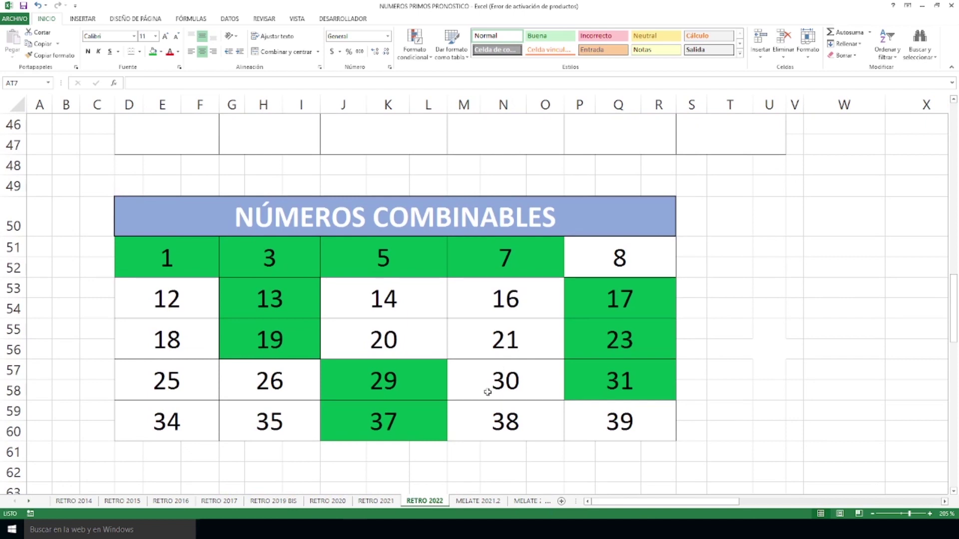
drag(205, 256, 607, 412)
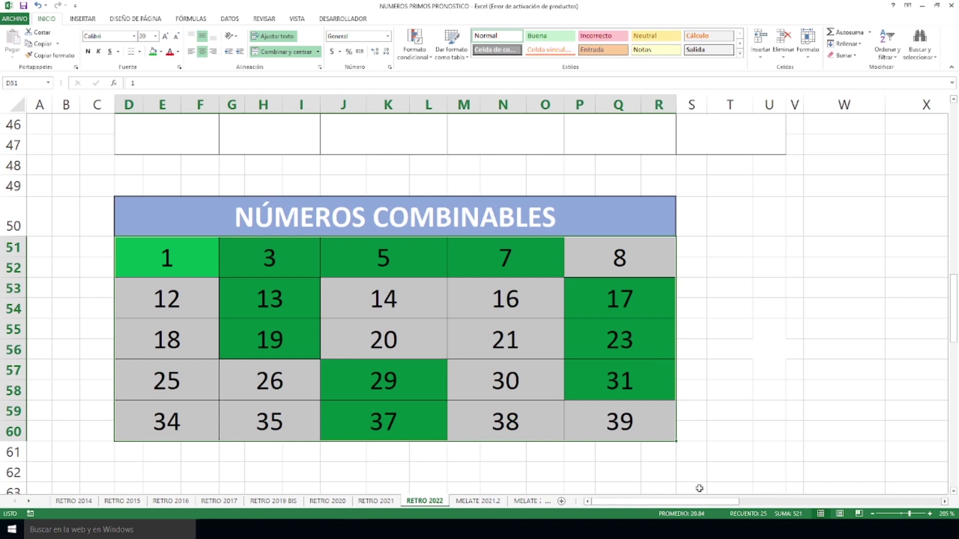
mouse_move(697, 501)
mouse_down()
mouse_move(867, 487)
mouse_move(833, 502)
mouse_move(640, 504)
mouse_up()
scroll(862, 381, up, 15)
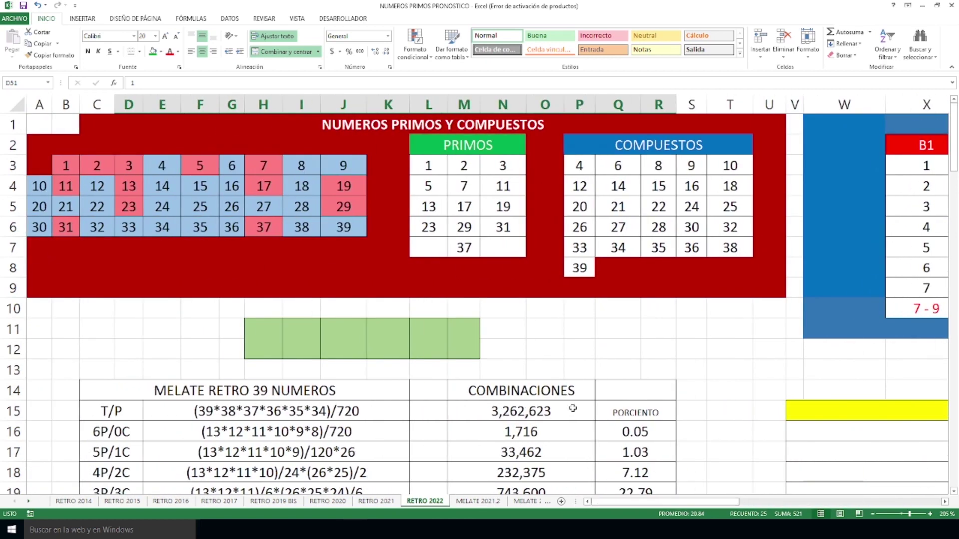